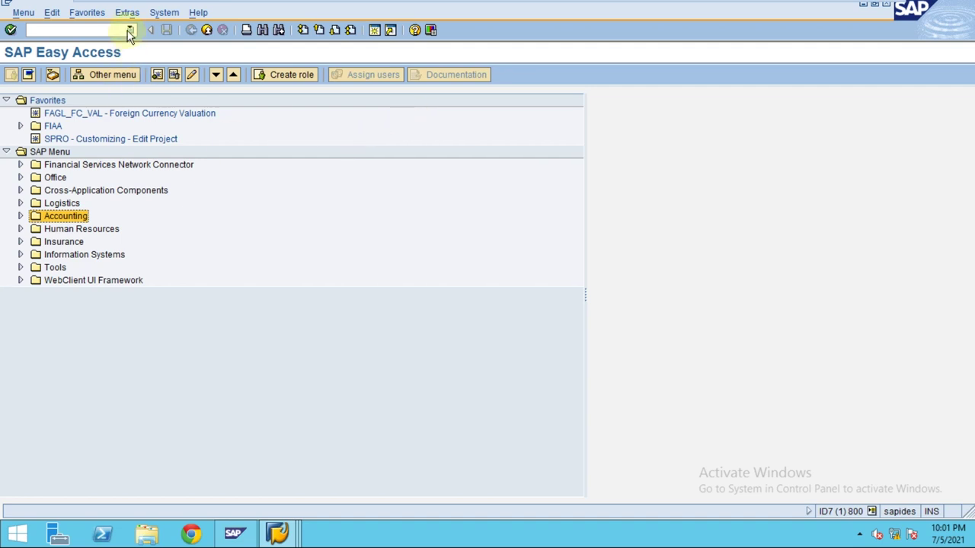
Start transaction me21n to create a new purchase order.
{"action": "left_click", "coordinate": [130, 31]}
{"action": "left_click", "coordinate": [96, 50]}
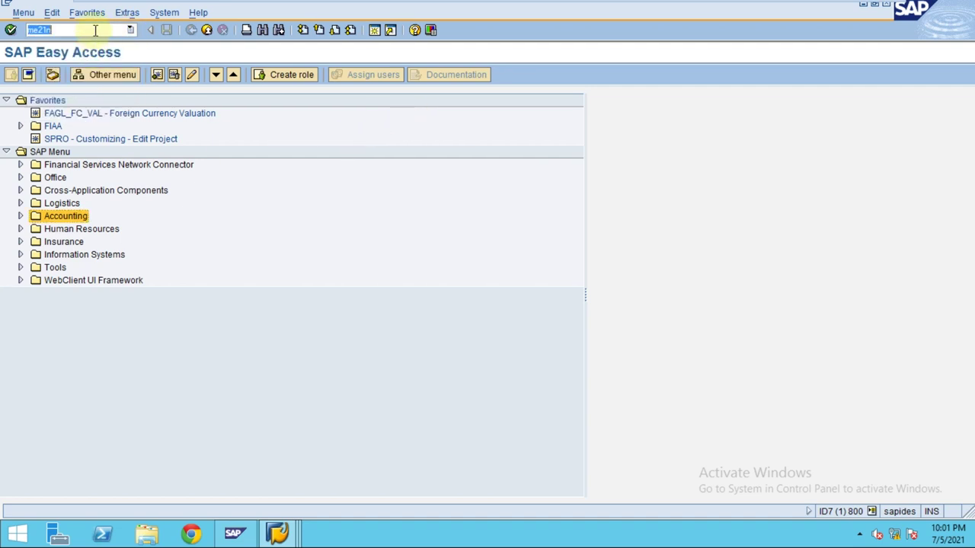
{"action": "key", "text": "Return"}
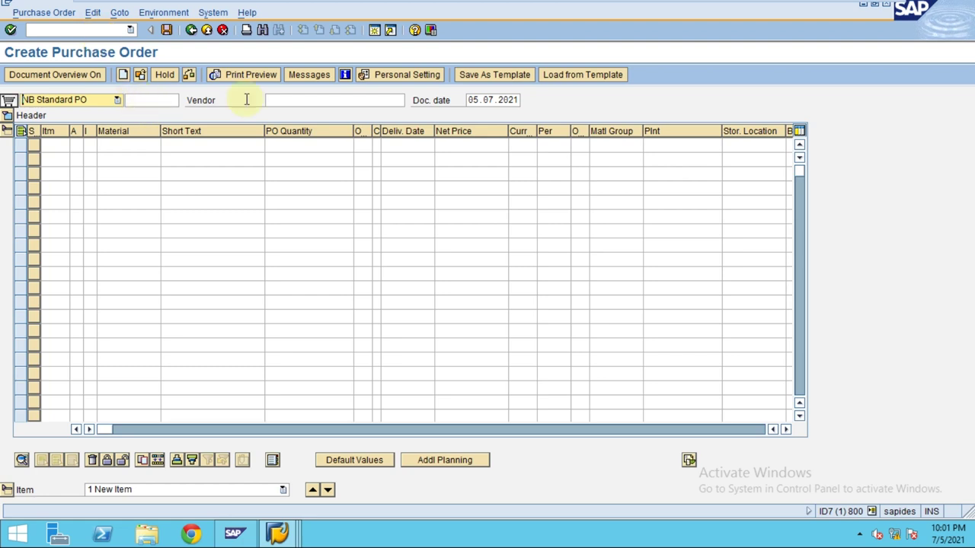
Set the purchase order's vendor to 3411 and its document date to 01.04.2020.
{"action": "left_click", "coordinate": [304, 99]}
{"action": "type", "text": "3"}
{"action": "left_click", "coordinate": [306, 114]}
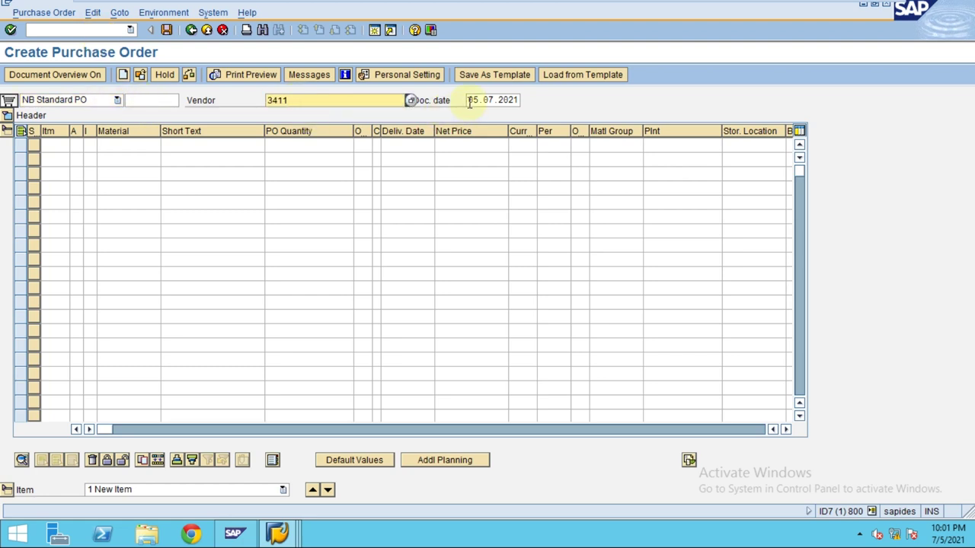
{"action": "left_click", "coordinate": [470, 103]}
{"action": "key", "text": "BackSpace"}
{"action": "left_click", "coordinate": [498, 115]}
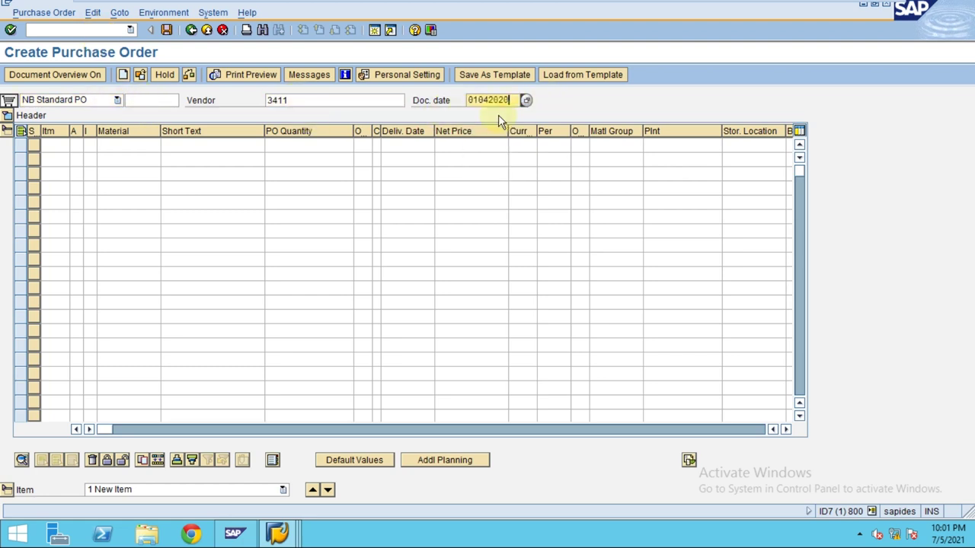
{"action": "key", "text": "Return"}
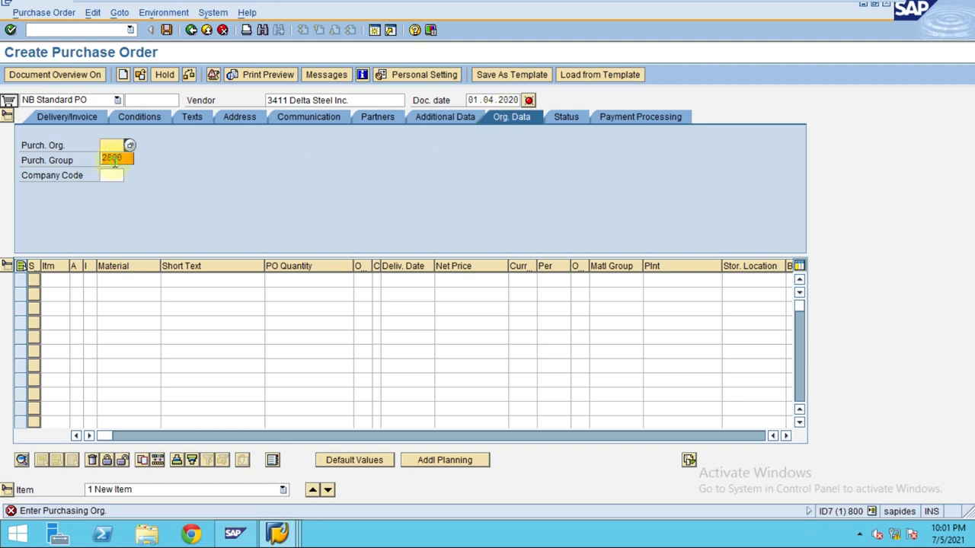
Fill in the organizational data with purchasing organization 2800, purchasing group CN1 and company code 2800.
{"action": "left_click", "coordinate": [112, 157]}
{"action": "left_click", "coordinate": [110, 160]}
{"action": "left_click", "coordinate": [114, 174]}
{"action": "left_click", "coordinate": [116, 176]}
{"action": "left_click", "coordinate": [114, 188]}
{"action": "key", "text": "Return"}
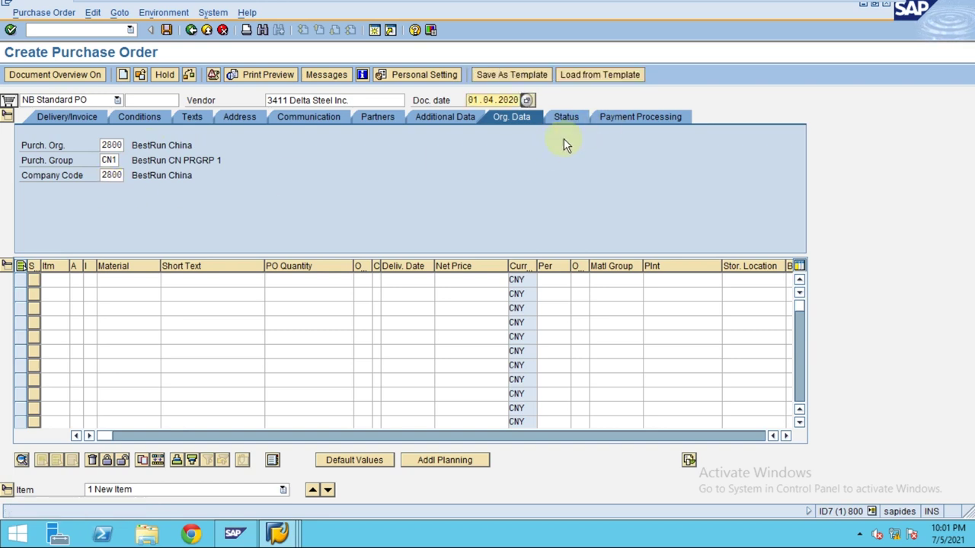
Assign account assignment category A (Asset) to the first item line and K (Cost center) to the second.
{"action": "left_click", "coordinate": [79, 281]}
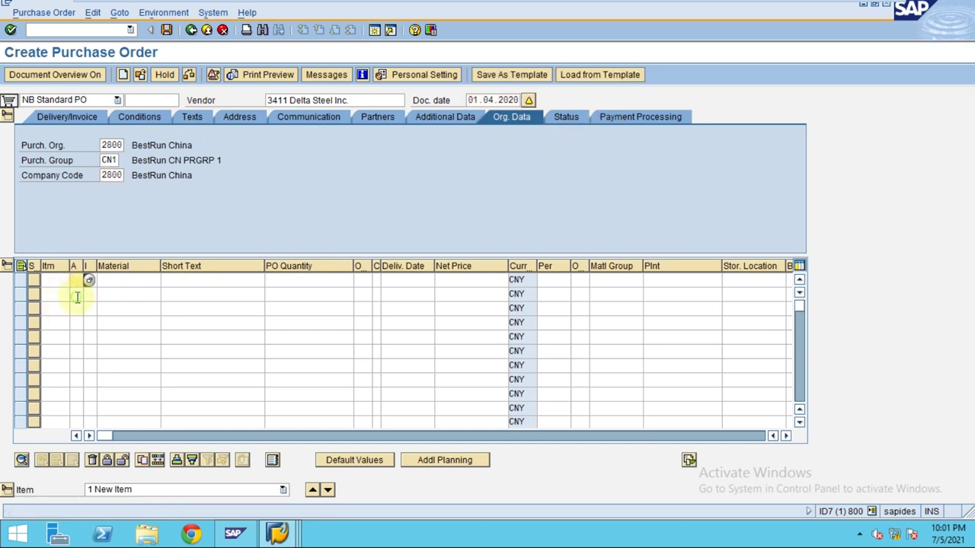
{"action": "type", "text": "a"}
{"action": "left_click", "coordinate": [77, 295]}
{"action": "left_click", "coordinate": [89, 295]}
{"action": "left_click", "coordinate": [61, 280]}
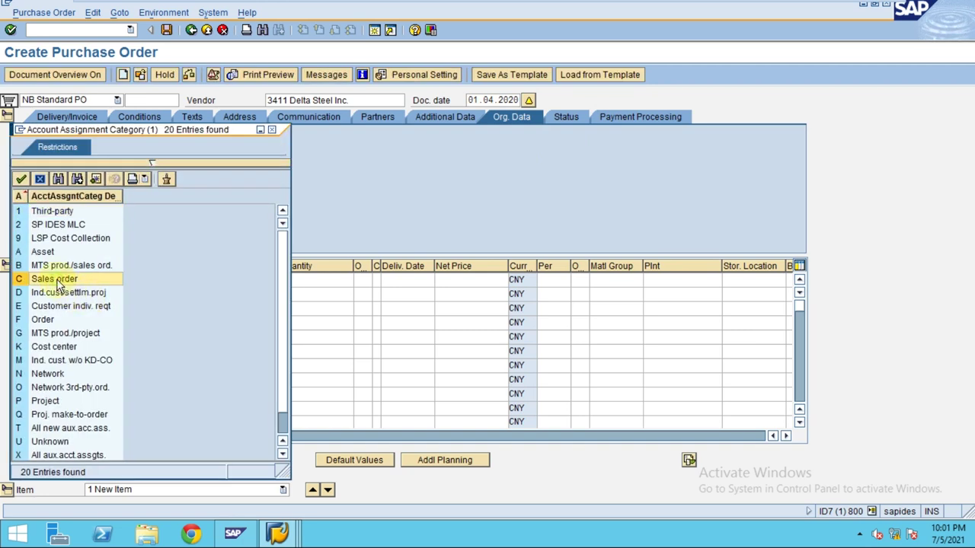
{"action": "double_click", "coordinate": [59, 354]}
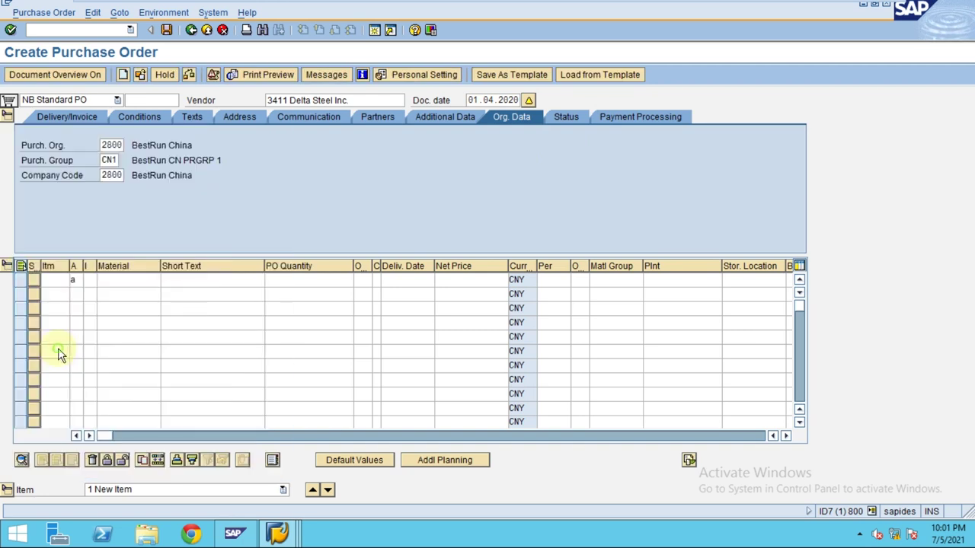
Set the short text to Fixed Asset - AUC on the first line and Cost on the second.
{"action": "left_click", "coordinate": [242, 282]}
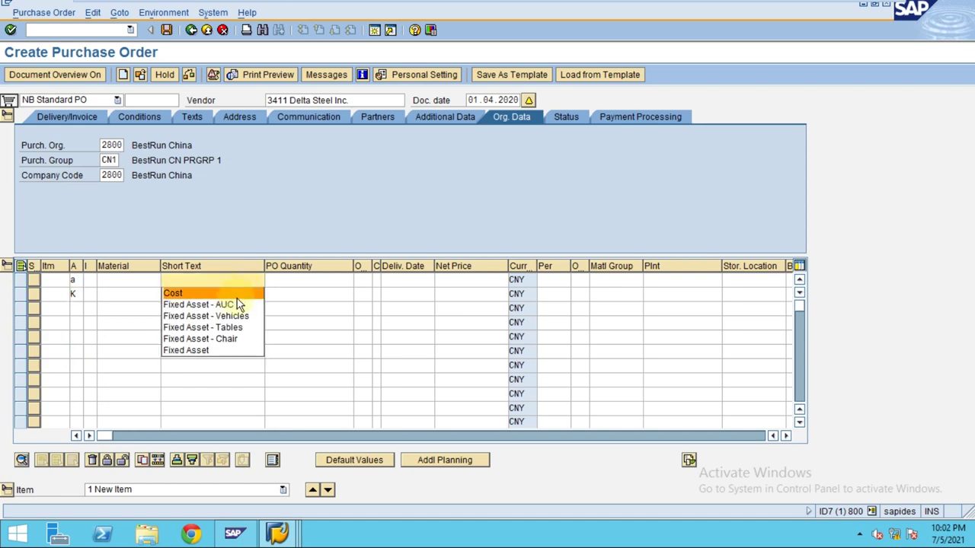
{"action": "left_click", "coordinate": [237, 304]}
{"action": "left_click", "coordinate": [239, 294]}
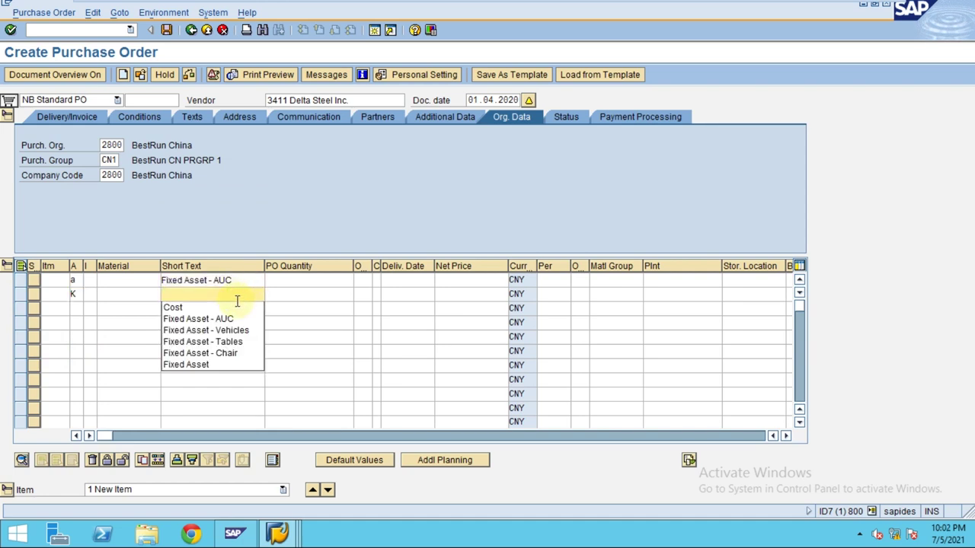
{"action": "left_click", "coordinate": [237, 308]}
Set the PO quantity to 10 and the order unit to ea on both item lines.
{"action": "left_click", "coordinate": [310, 279]}
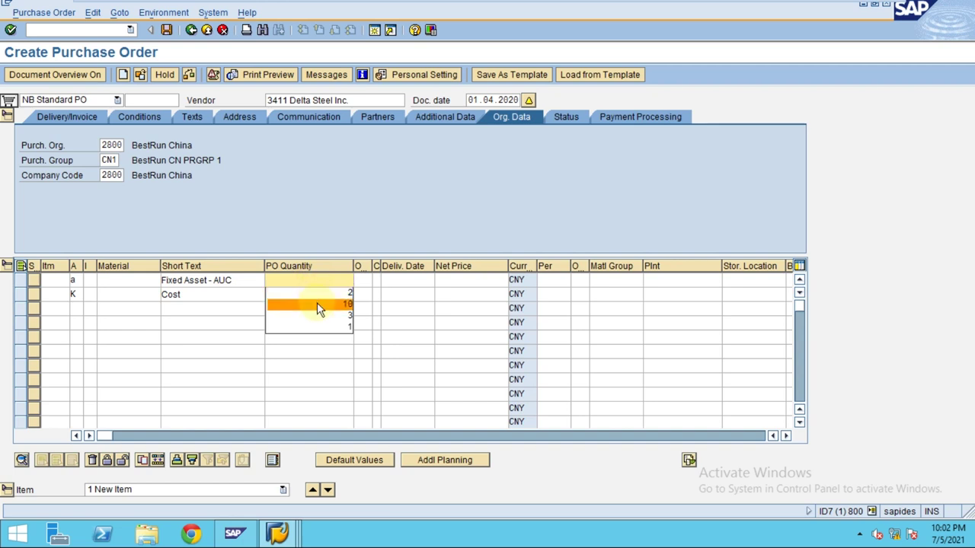
{"action": "left_click", "coordinate": [317, 305]}
{"action": "left_click", "coordinate": [317, 294]}
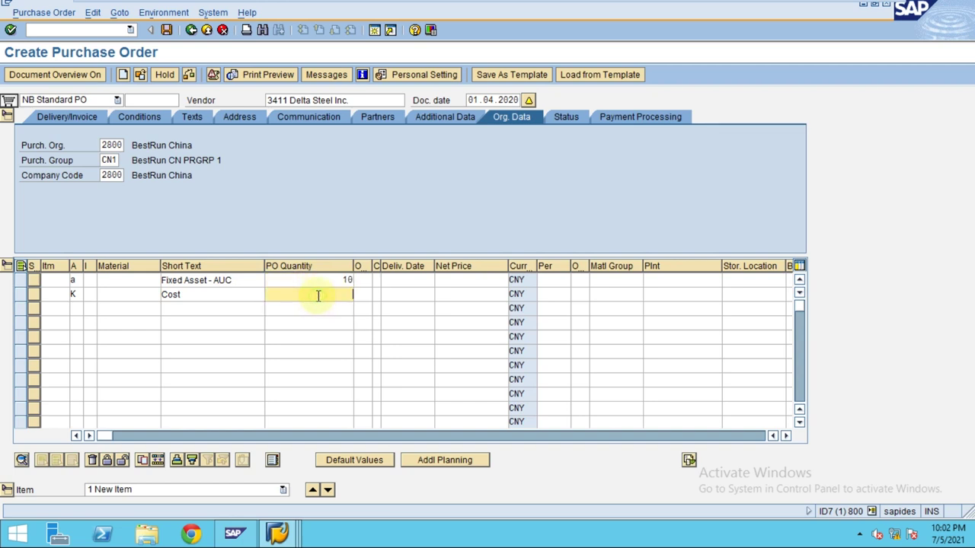
{"action": "left_click", "coordinate": [323, 317]}
{"action": "left_click", "coordinate": [361, 279]}
{"action": "type", "text": "ea"}
{"action": "left_click", "coordinate": [363, 292]}
{"action": "left_click", "coordinate": [363, 305]}
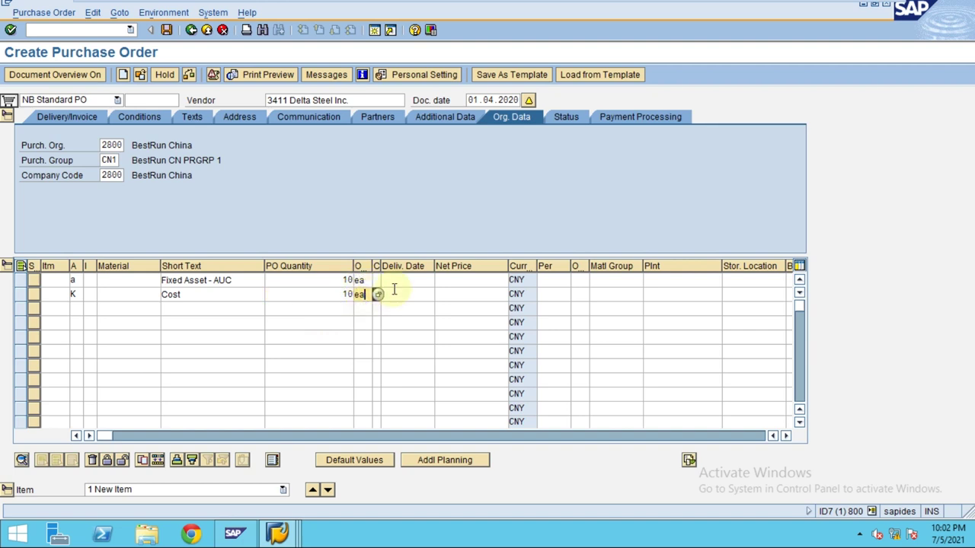
Enter the delivery date 01042020 on both item lines.
{"action": "left_click", "coordinate": [400, 281]}
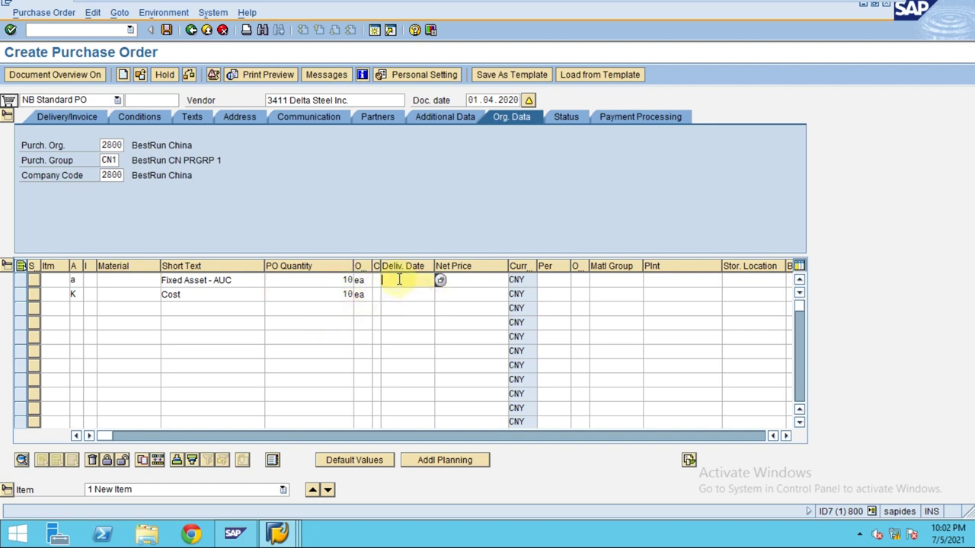
{"action": "type", "text": "01042020"}
{"action": "key", "text": "Down"}
{"action": "type", "text": "0104"}
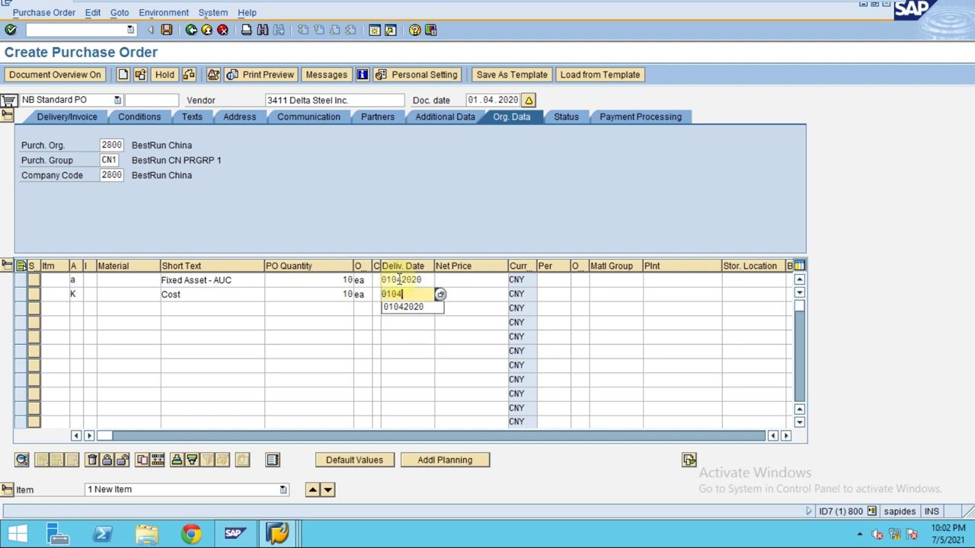
{"action": "type", "text": "2020"}
Set the net price to 500 for the Fixed Asset - AUC line and 50 for the Cost line.
{"action": "left_click", "coordinate": [485, 284]}
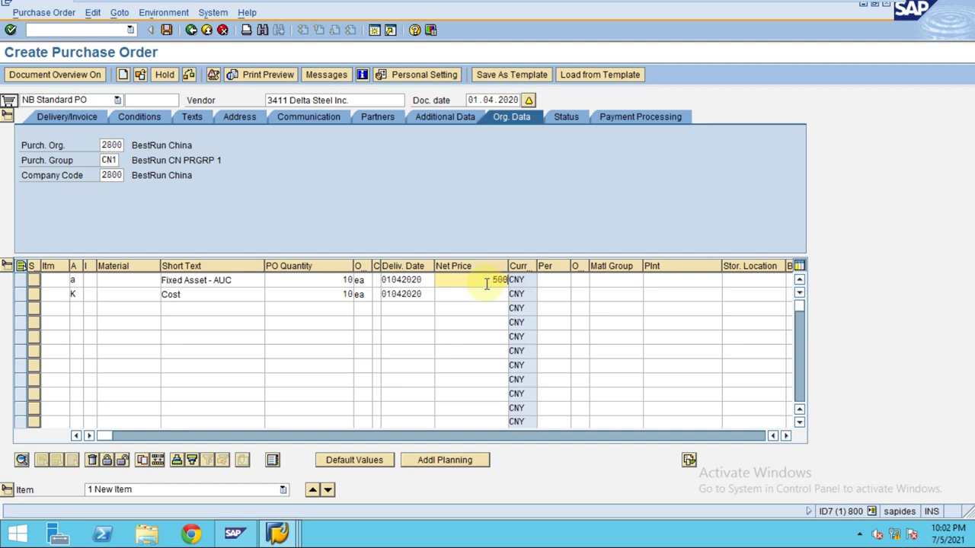
{"action": "key", "text": "Down"}
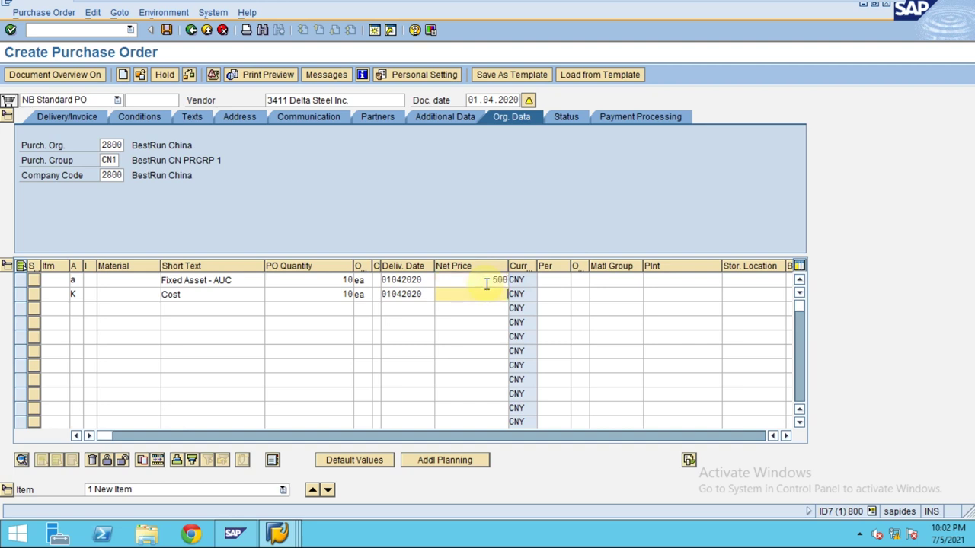
{"action": "key", "text": "Return"}
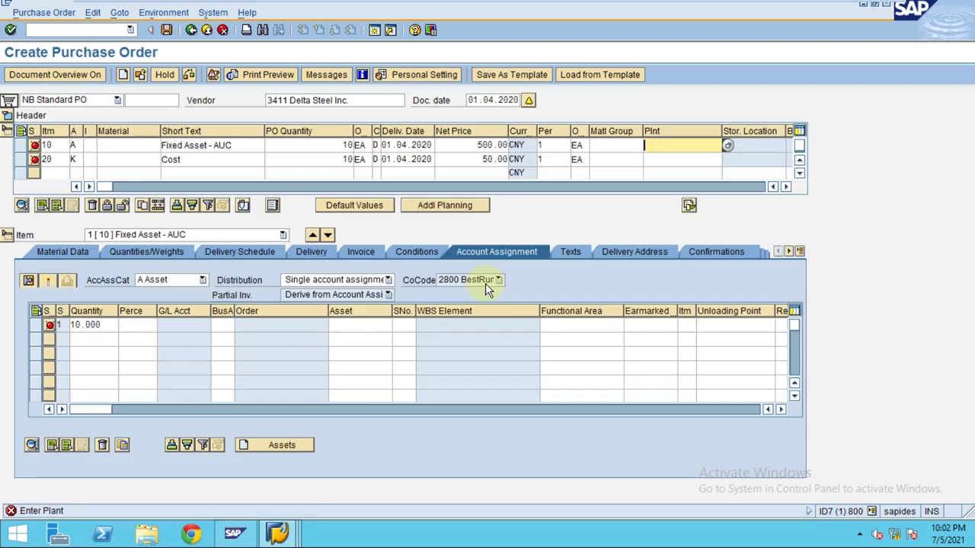
Set the plant to 2800 for items 10 and 20.
{"action": "left_click", "coordinate": [661, 150]}
{"action": "left_click", "coordinate": [661, 159]}
{"action": "left_click", "coordinate": [661, 159]}
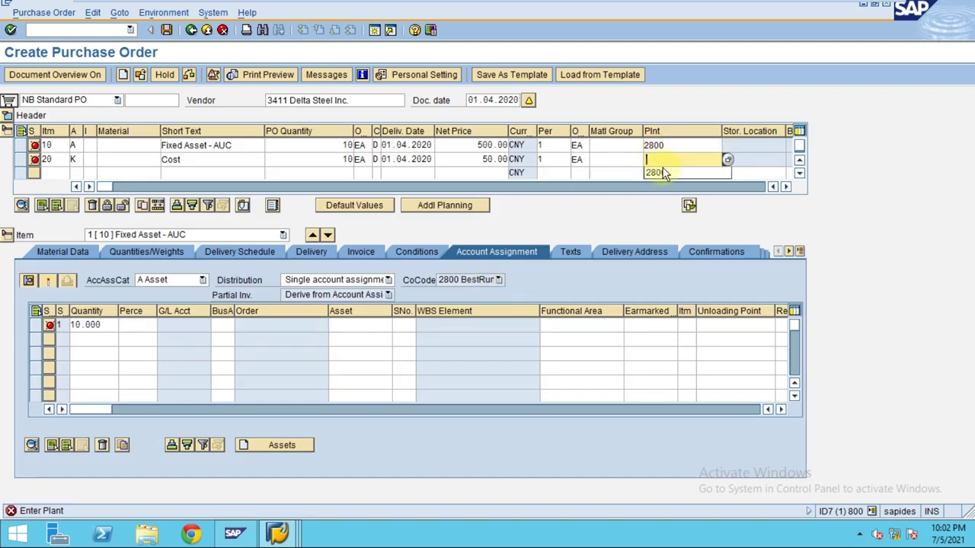
{"action": "left_click", "coordinate": [661, 173]}
Set the material group to scm520 for items 10 and 20.
{"action": "left_click", "coordinate": [624, 149]}
{"action": "left_click", "coordinate": [618, 158]}
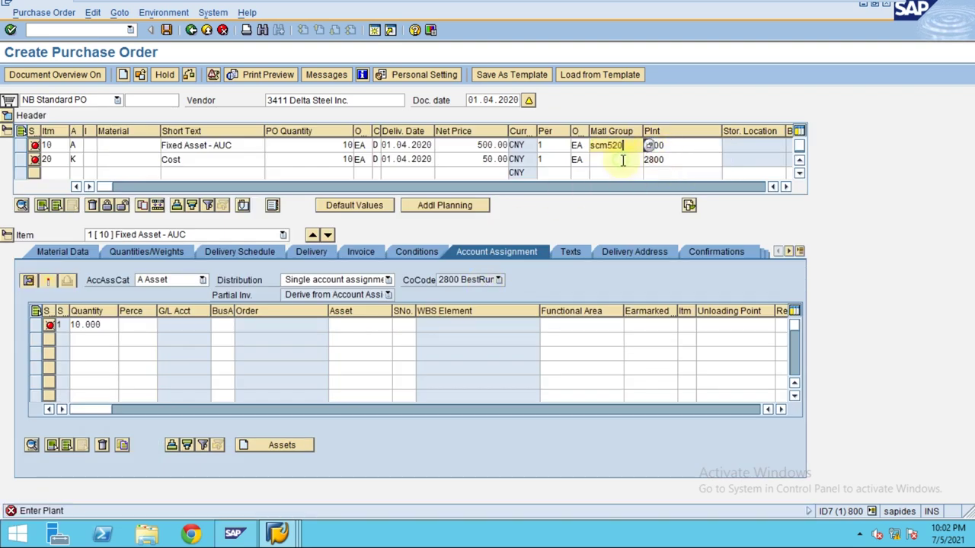
{"action": "left_click", "coordinate": [620, 159]}
{"action": "left_click", "coordinate": [620, 173]}
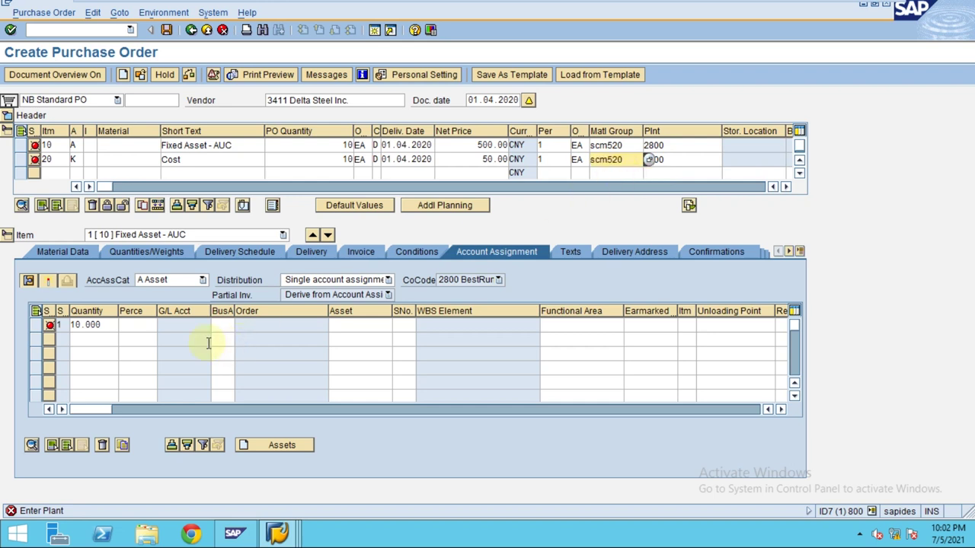
{"action": "key", "text": "Return"}
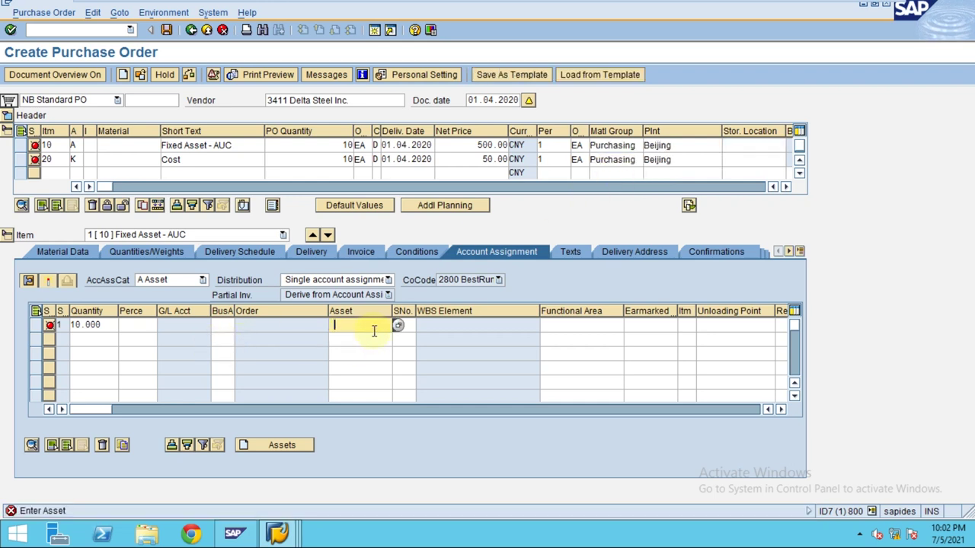
Assign asset 4001 to the Fixed Asset - AUC item in its account assignment.
{"action": "left_click", "coordinate": [372, 325]}
{"action": "left_click", "coordinate": [352, 338]}
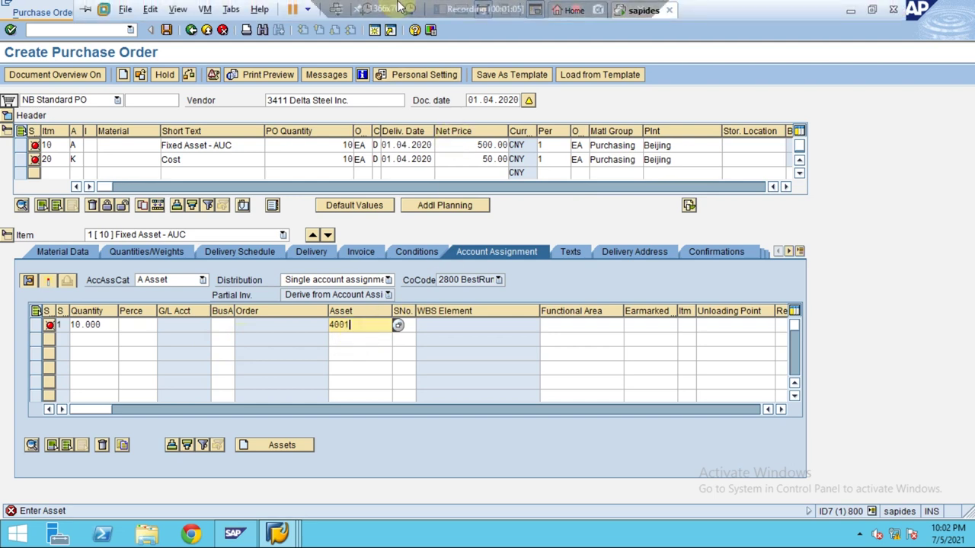
{"action": "double_click", "coordinate": [359, 325]}
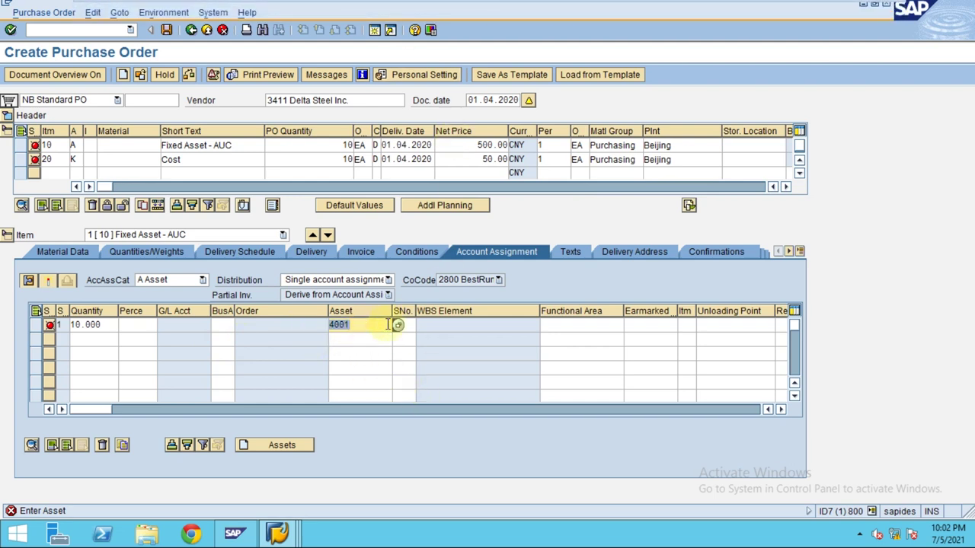
{"action": "left_click", "coordinate": [184, 235]}
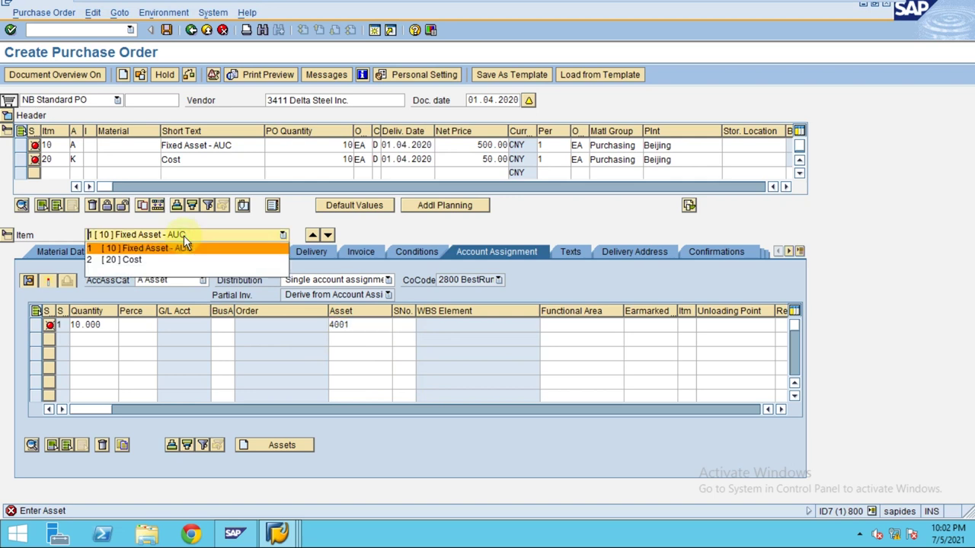
{"action": "left_click", "coordinate": [495, 338]}
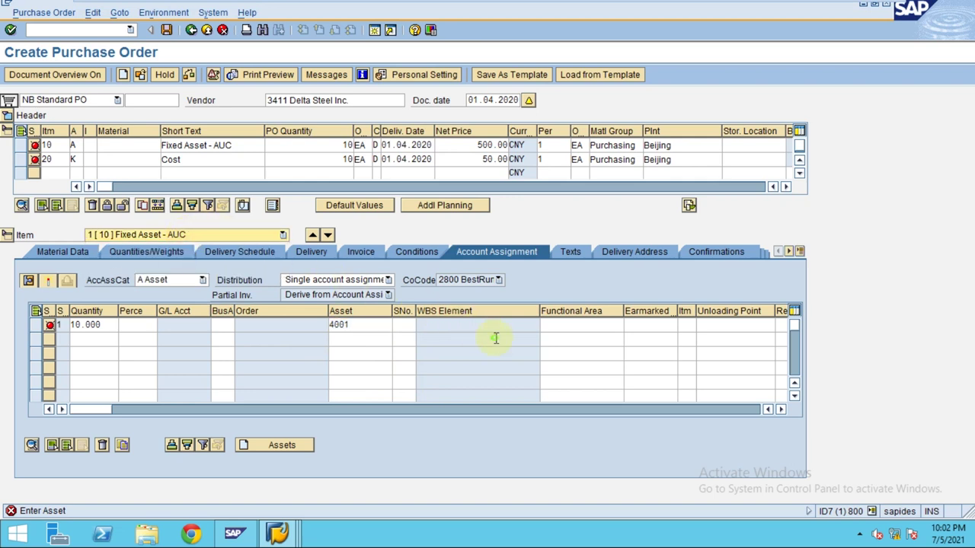
{"action": "left_click", "coordinate": [367, 325]}
{"action": "key", "text": "Return"}
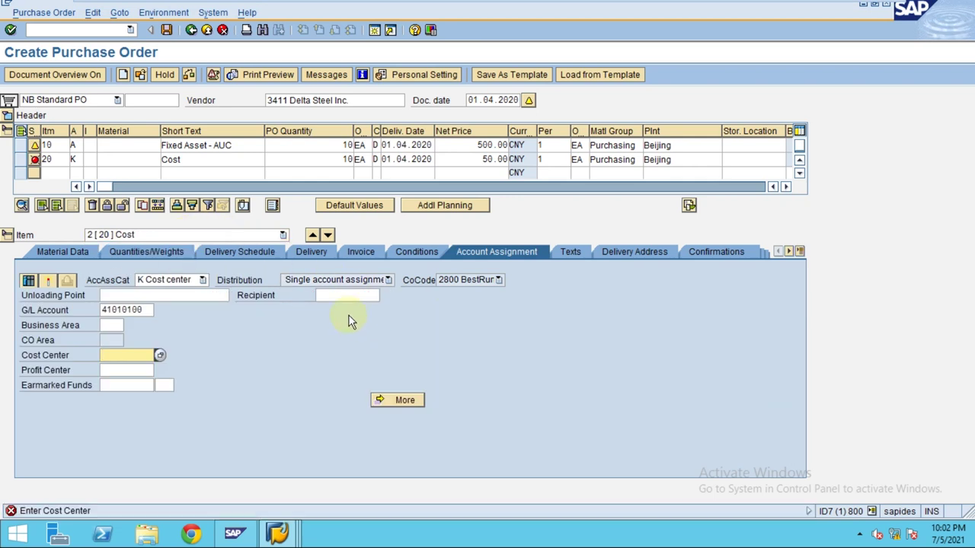
Enter the cost center in the account assignment of item 20, Cost.
{"action": "left_click", "coordinate": [160, 236]}
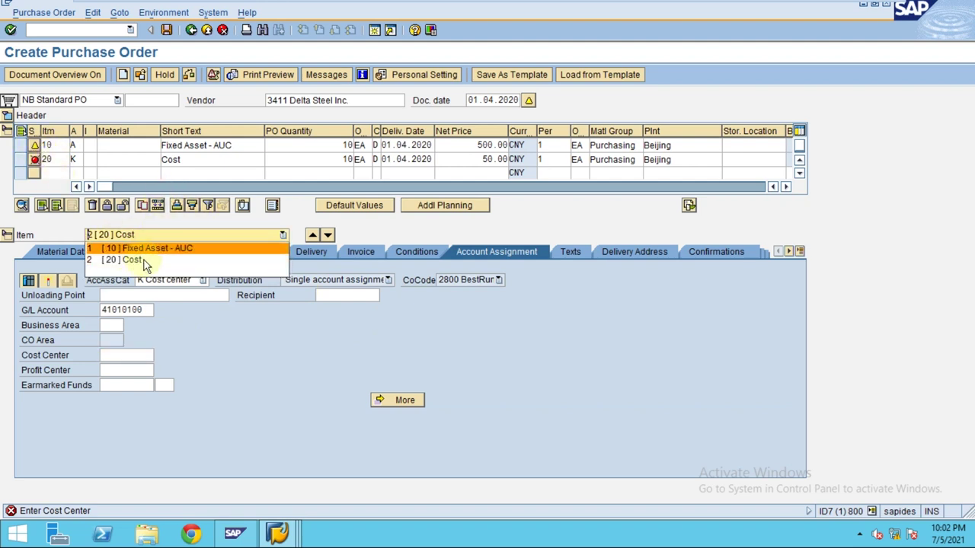
{"action": "left_click", "coordinate": [139, 262]}
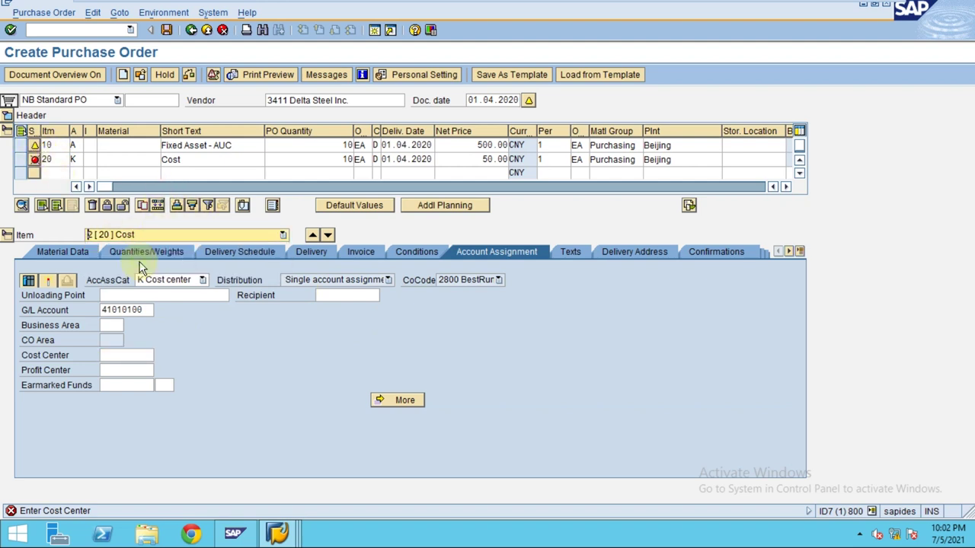
{"action": "left_click", "coordinate": [145, 313]}
{"action": "left_click", "coordinate": [123, 354]}
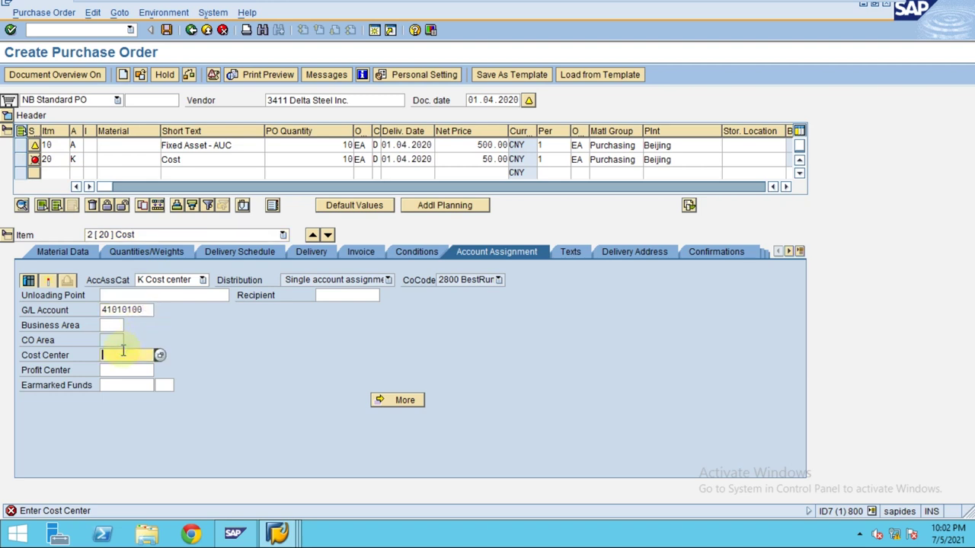
{"action": "left_click", "coordinate": [128, 364]}
{"action": "key", "text": "Return"}
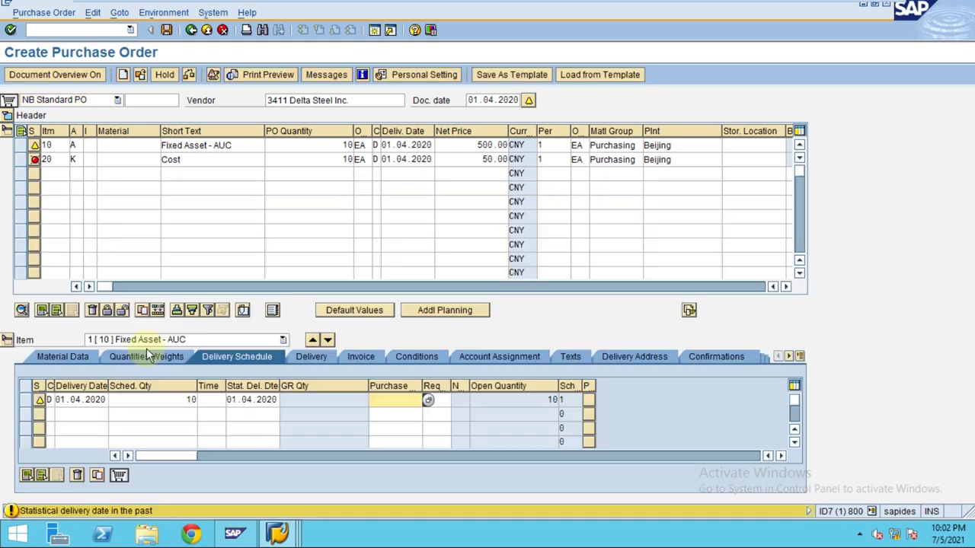
Accept the entered delivery schedule dates for items 10 and 20.
{"action": "left_click", "coordinate": [387, 402]}
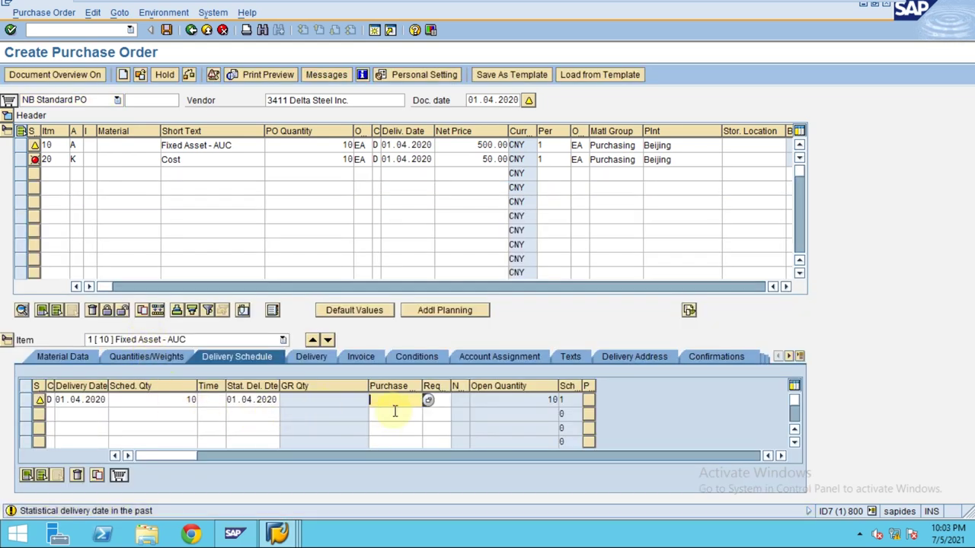
{"action": "key", "text": "Return"}
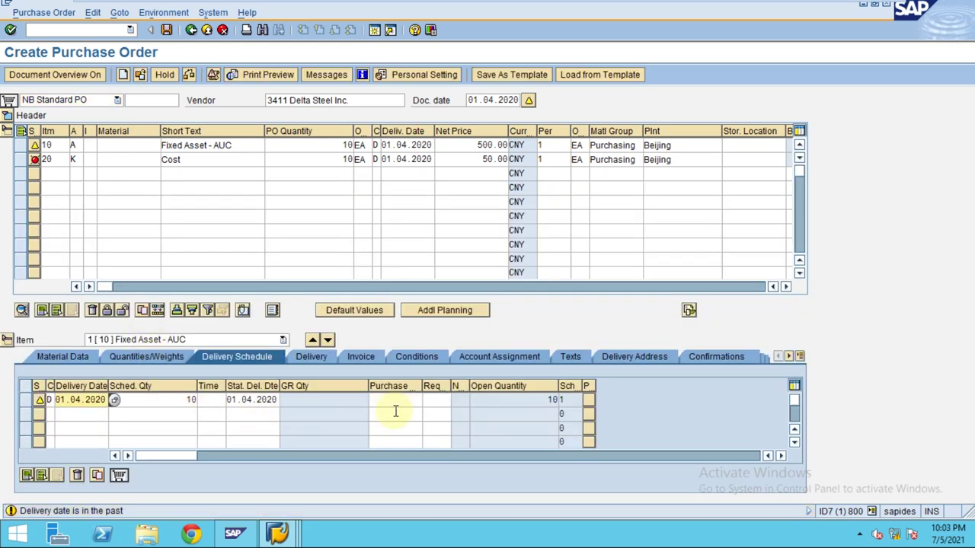
{"action": "key", "text": "Return"}
{"action": "key", "text": "Return"}
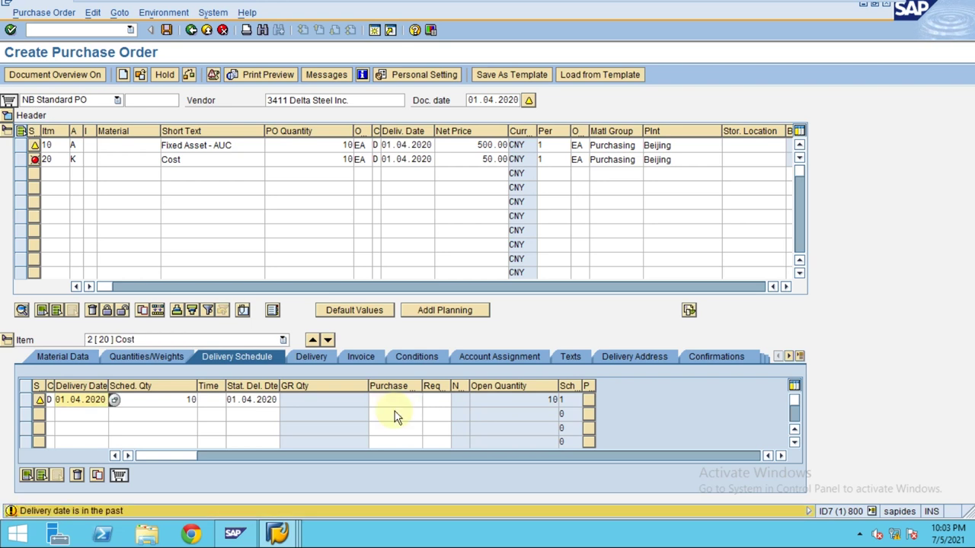
{"action": "key", "text": "Return"}
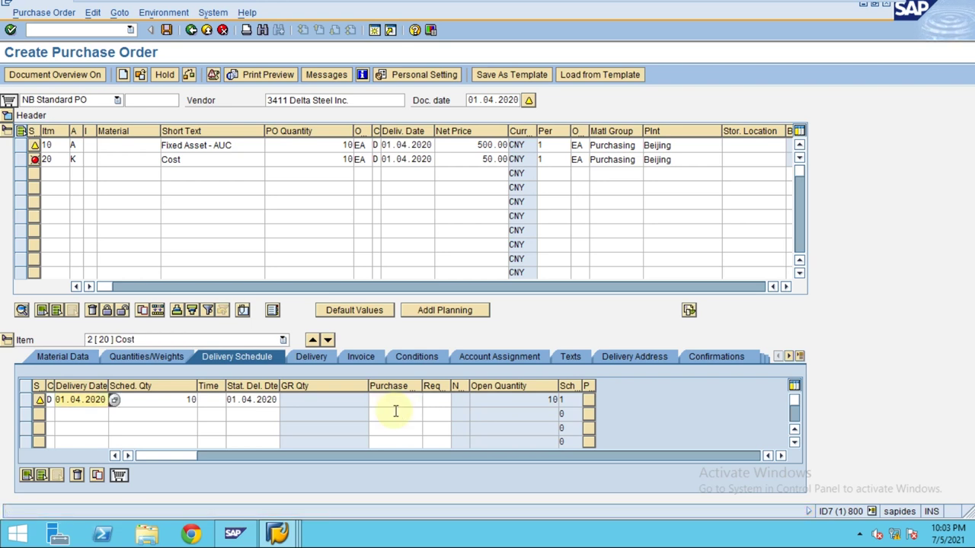
Set the G/L account to 41010200 in the account assignment of item 20, Cost.
{"action": "left_click", "coordinate": [122, 341]}
{"action": "left_click", "coordinate": [139, 412]}
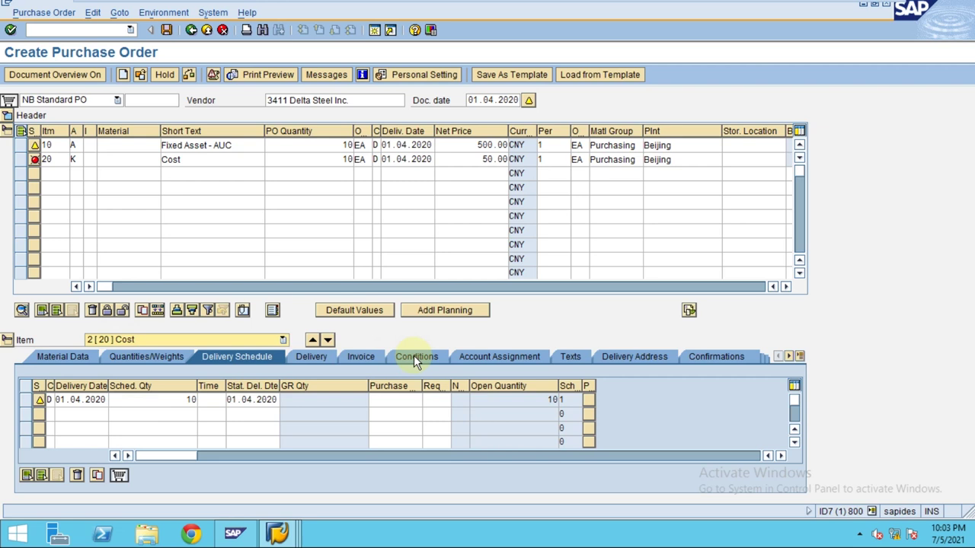
{"action": "left_click", "coordinate": [490, 356]}
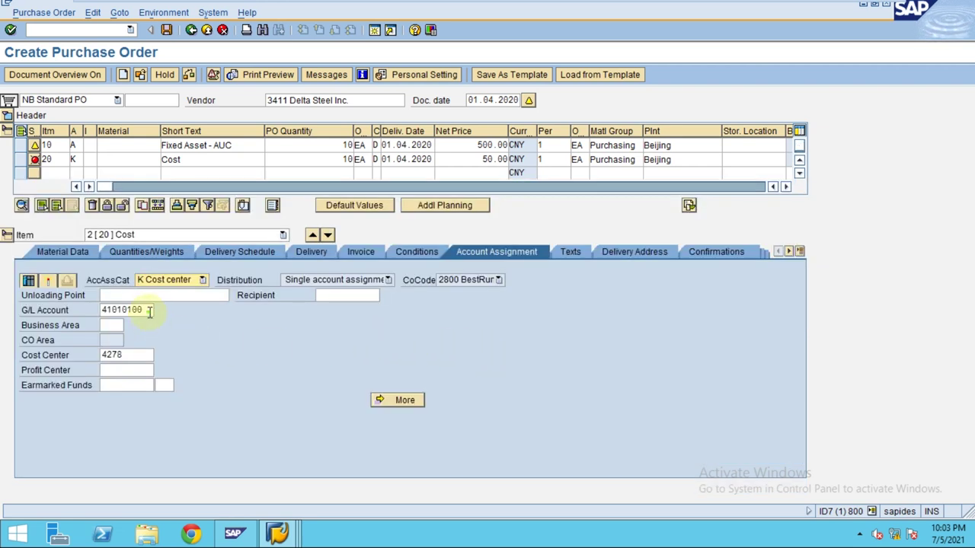
{"action": "left_click_drag", "start_coordinate": [152, 310], "coordinate": [44, 324]}
{"action": "key", "text": "BackSpace"}
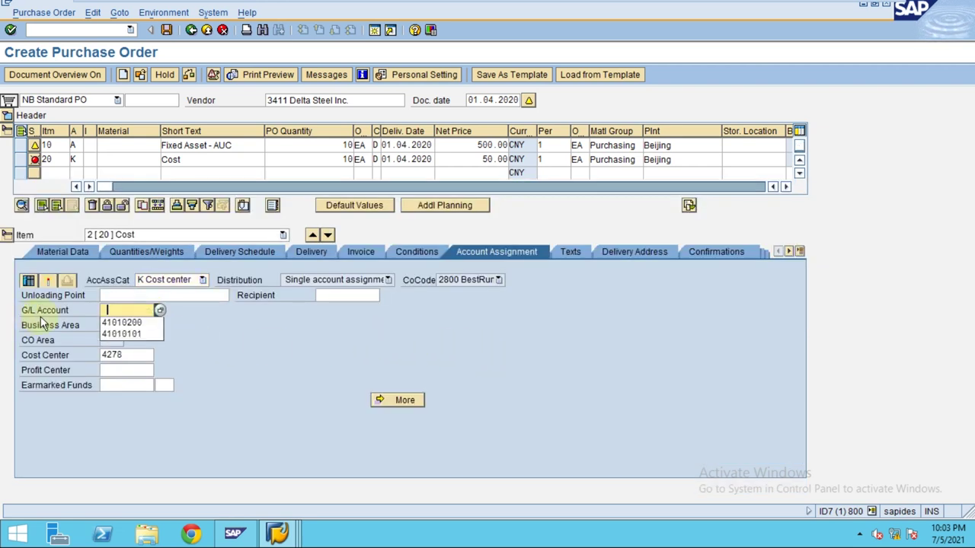
{"action": "left_click", "coordinate": [151, 320]}
{"action": "key", "text": "Return"}
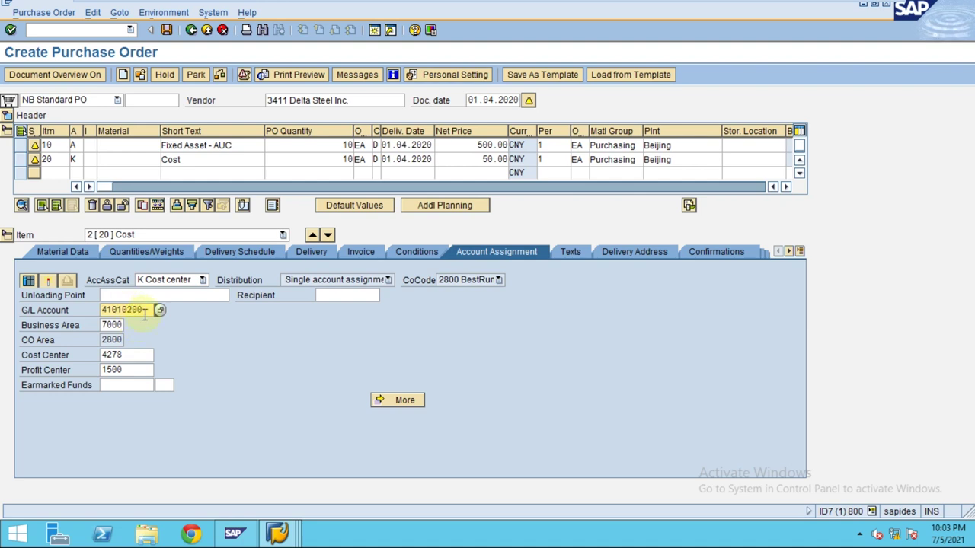
{"action": "double_click", "coordinate": [152, 310]}
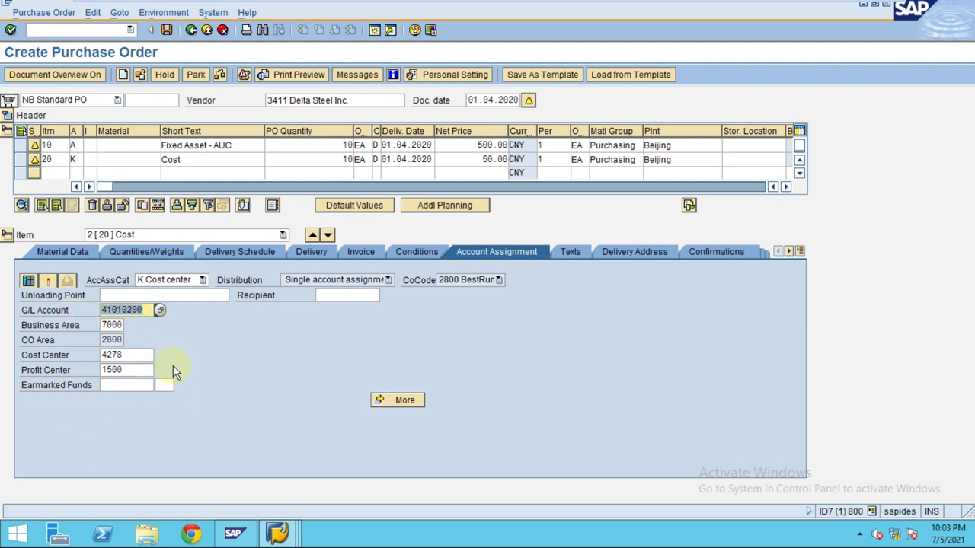
Check the purchase order for errors and save it.
{"action": "left_click", "coordinate": [220, 74]}
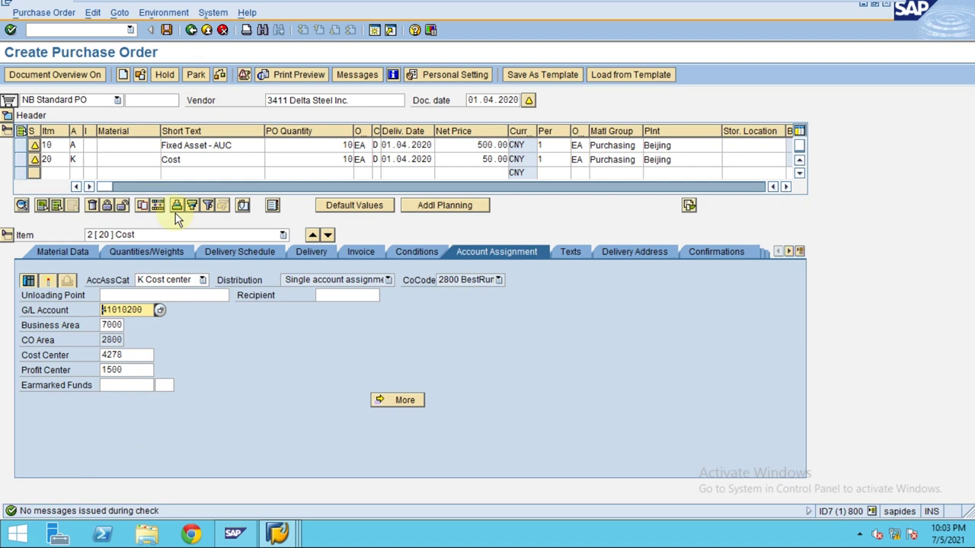
{"action": "left_click", "coordinate": [167, 30]}
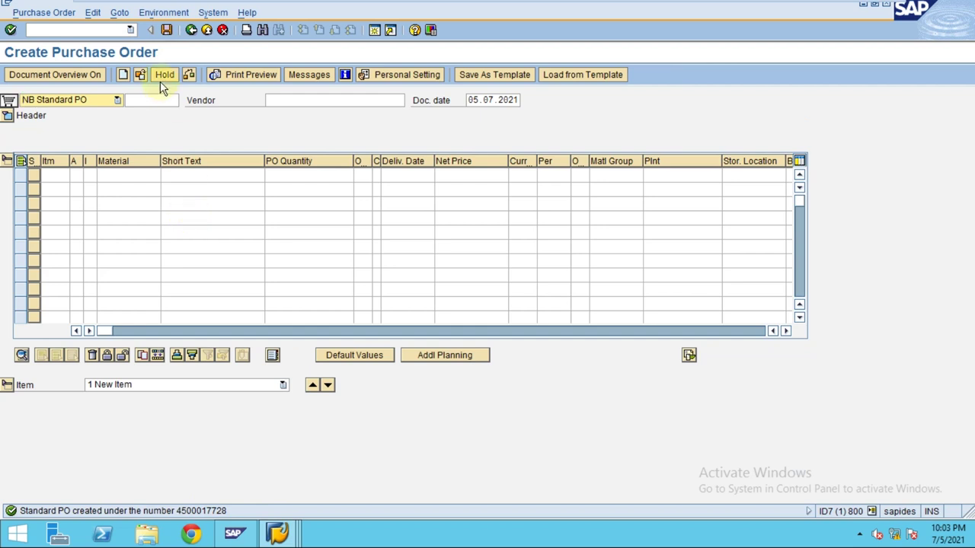
Reopen the newly saved purchase order for display.
{"action": "left_click", "coordinate": [245, 74]}
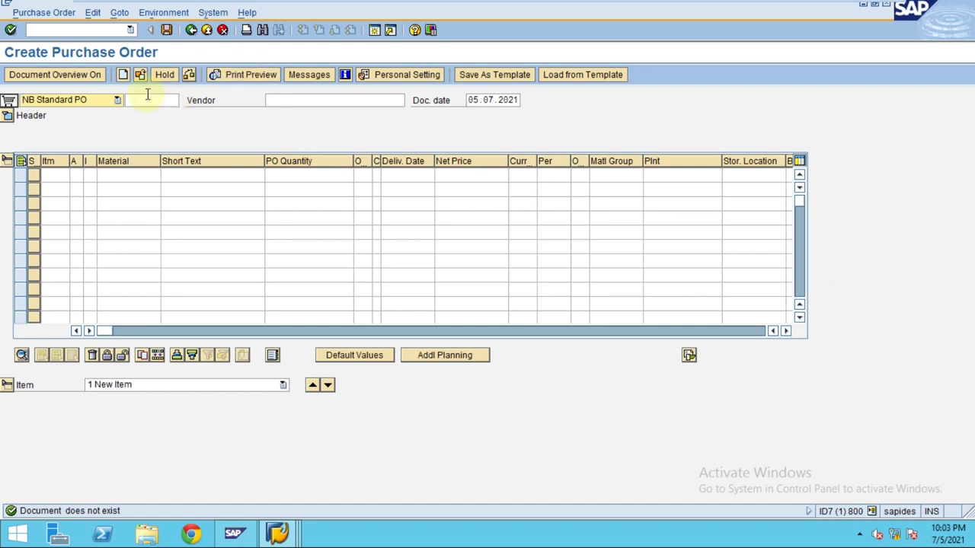
{"action": "left_click", "coordinate": [43, 13]}
{"action": "left_click", "coordinate": [221, 231]}
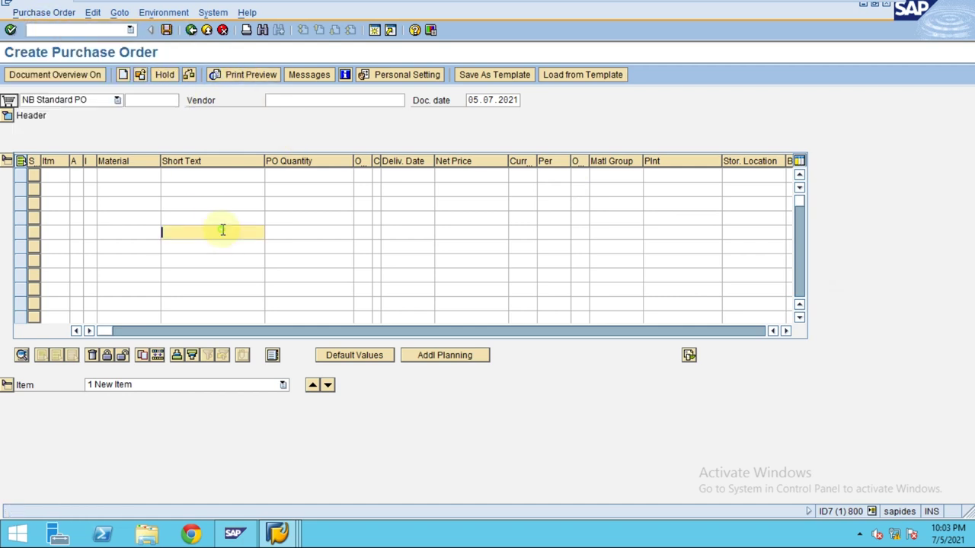
{"action": "left_click", "coordinate": [201, 178]}
{"action": "left_click", "coordinate": [44, 12]}
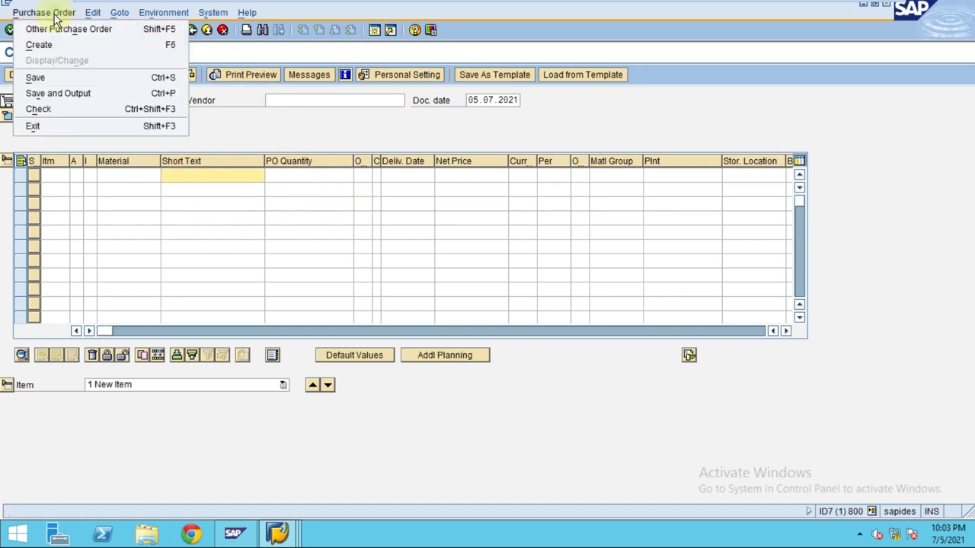
{"action": "left_click", "coordinate": [59, 29]}
{"action": "key", "text": "Return"}
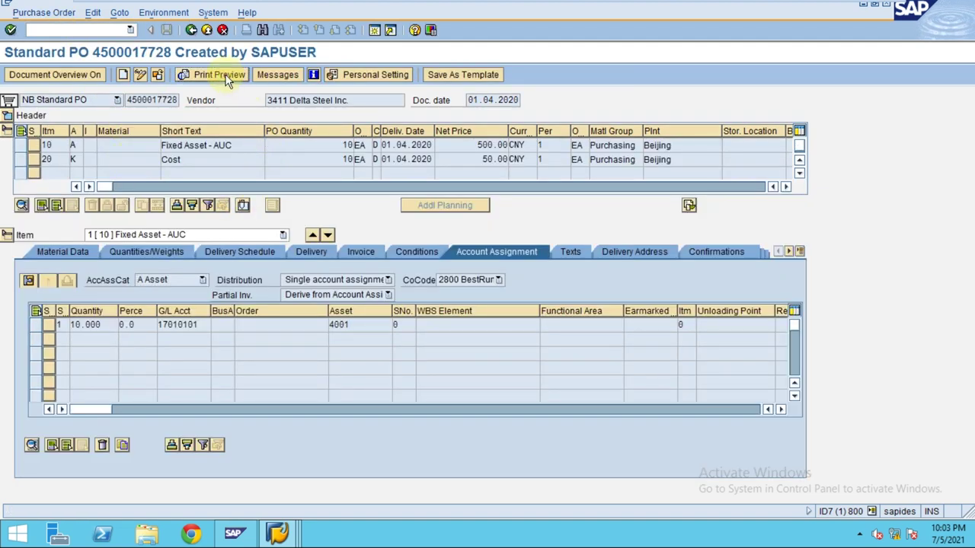
Review the purchase order's print preview, including delivery details, payment terms and both items, and return to the order.
{"action": "left_click", "coordinate": [219, 74]}
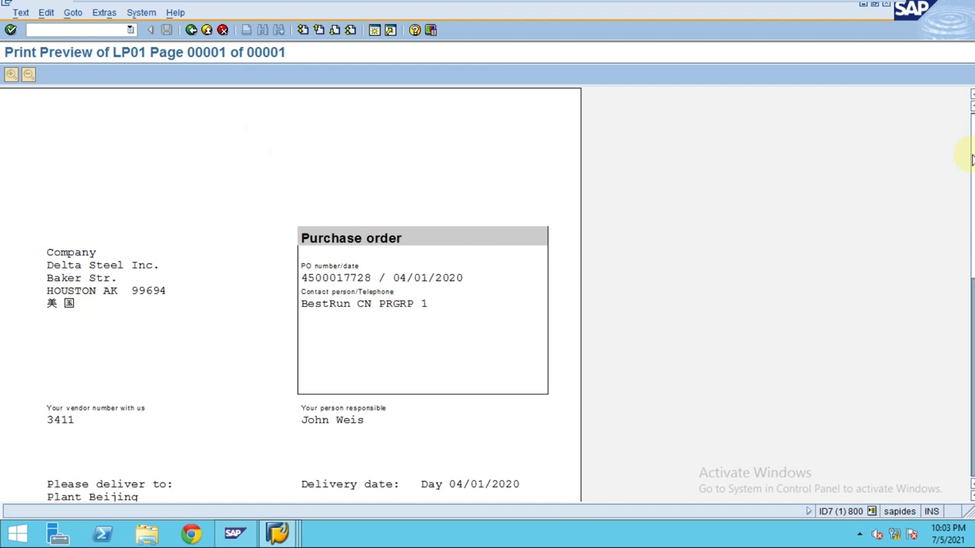
{"action": "scroll", "coordinate": [444, 229], "scroll_direction": "down", "scroll_amount": 10}
{"action": "scroll", "coordinate": [443, 229], "scroll_direction": "up", "scroll_amount": 10}
{"action": "scroll", "coordinate": [457, 261], "scroll_direction": "down", "scroll_amount": 10}
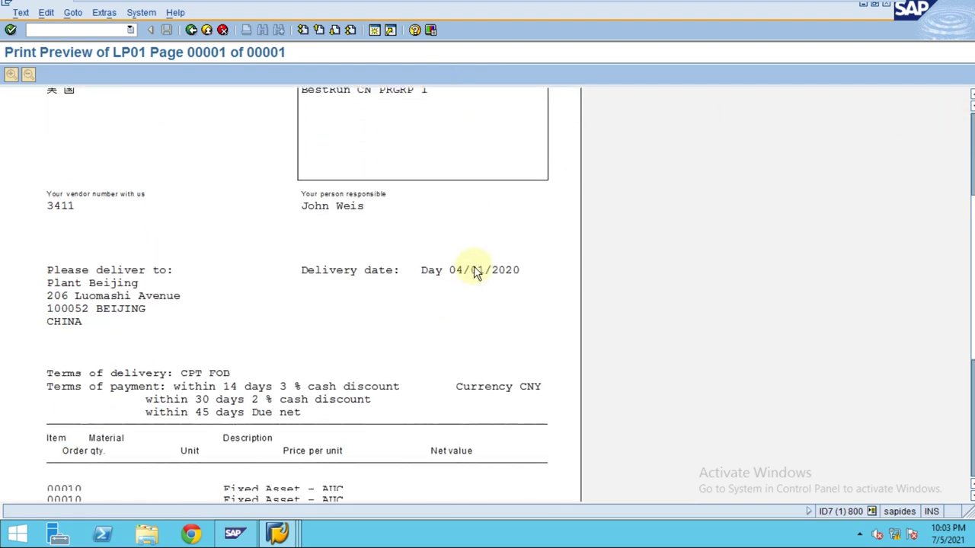
{"action": "scroll", "coordinate": [470, 272], "scroll_direction": "down", "scroll_amount": 2}
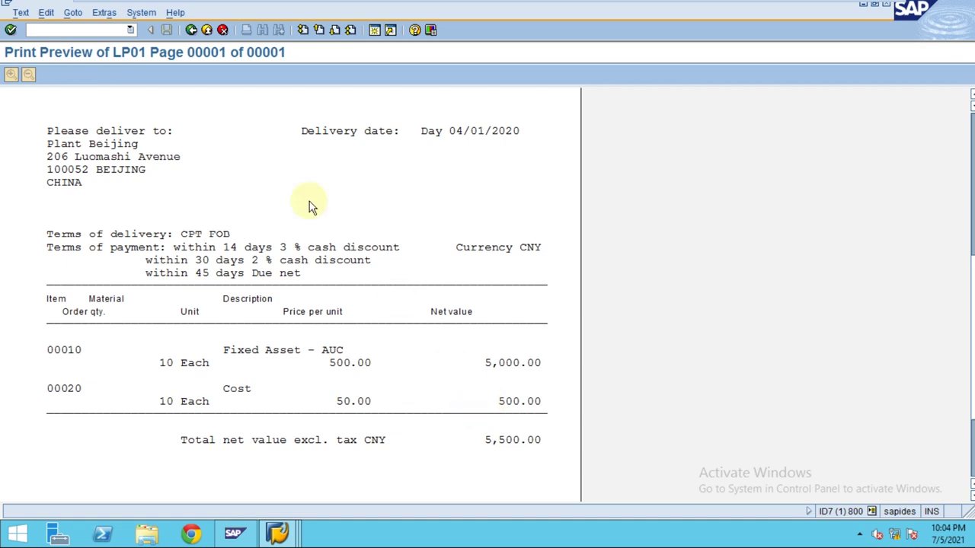
{"action": "left_click", "coordinate": [188, 31]}
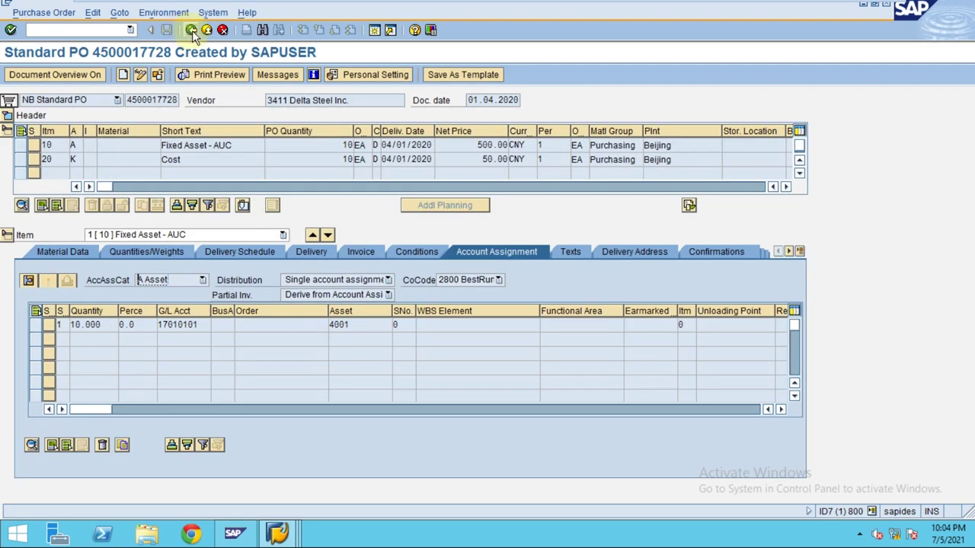
Leave the purchase order and view asset 4001 in the Asset Explorer with transaction aw01n.
{"action": "left_click", "coordinate": [191, 31]}
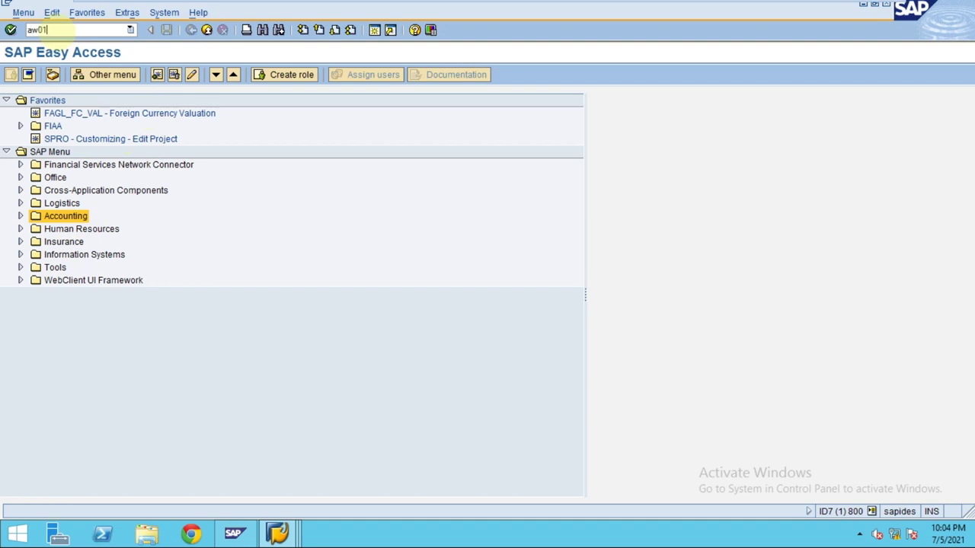
{"action": "type", "text": "aw01v"}
{"action": "key", "text": "Return"}
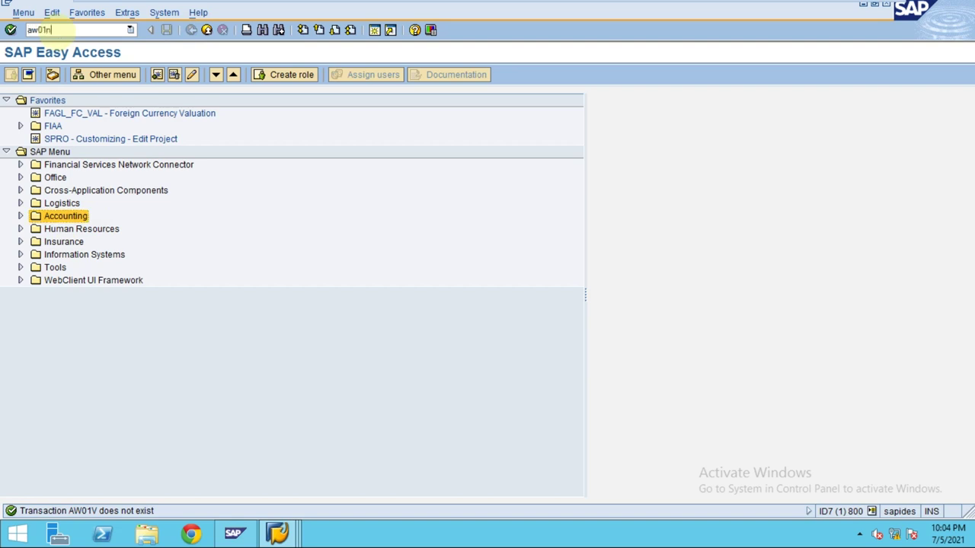
{"action": "key", "text": "Return"}
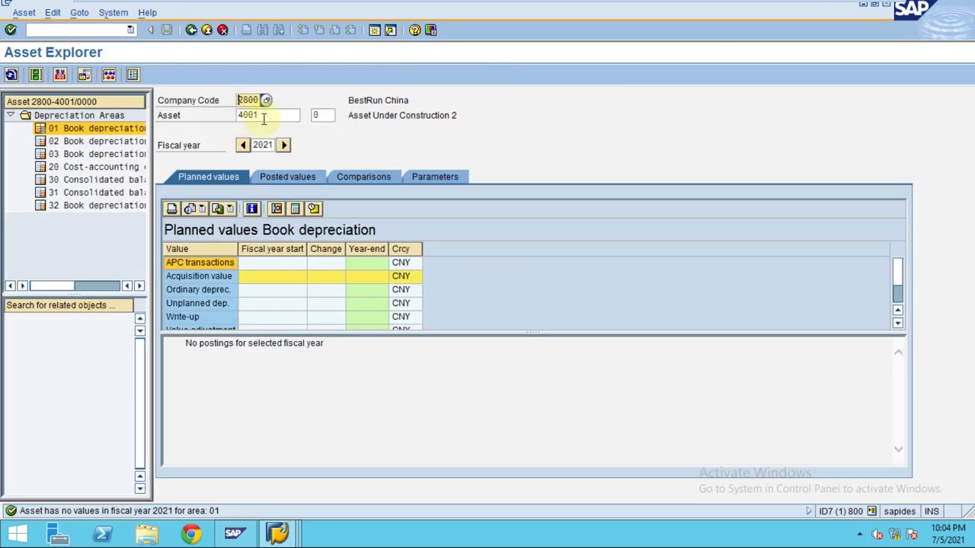
Exit the Asset Explorer and start goods receipt entry with transaction migo.
{"action": "left_click", "coordinate": [190, 30]}
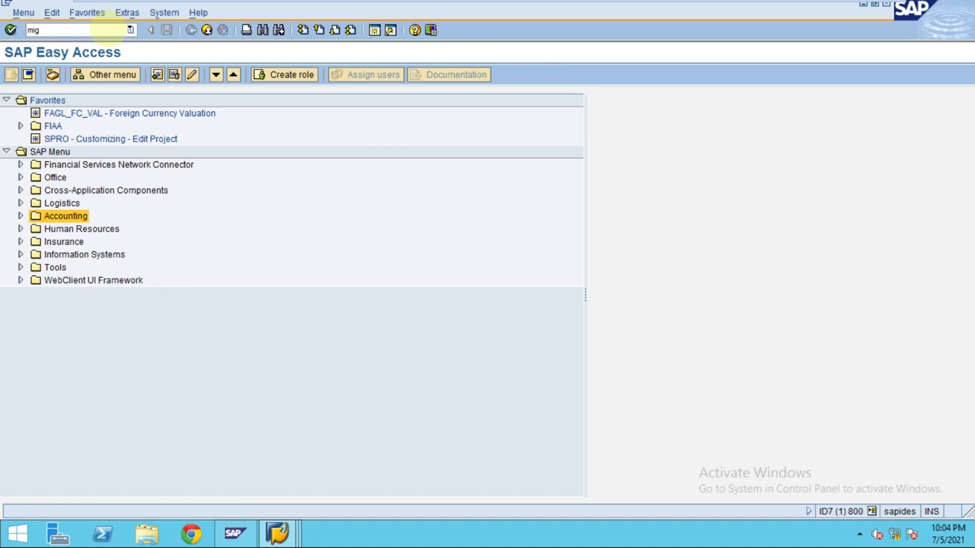
{"action": "left_click", "coordinate": [108, 29]}
{"action": "type", "text": "migo"}
{"action": "key", "text": "Return"}
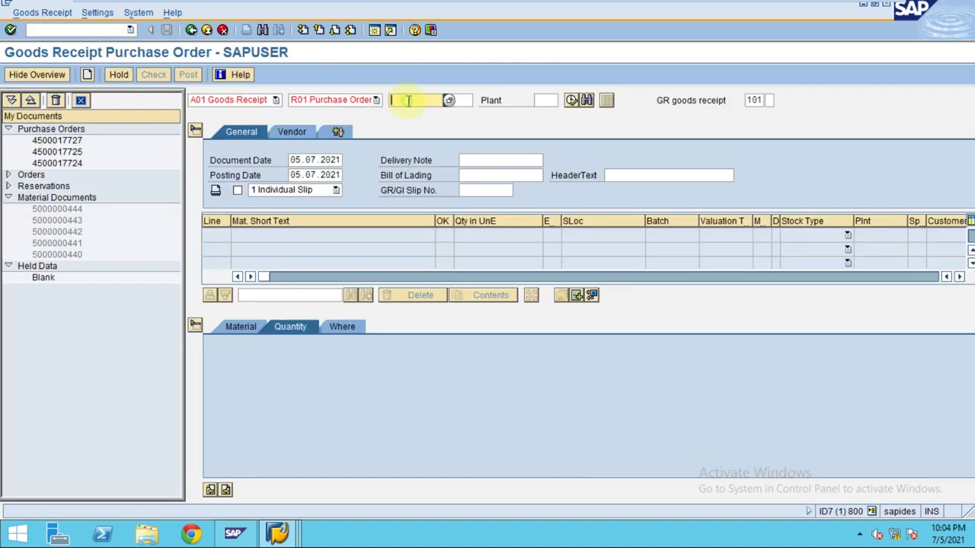
Search the purchasing documents per asset for company code 2800.
{"action": "left_click", "coordinate": [449, 101]}
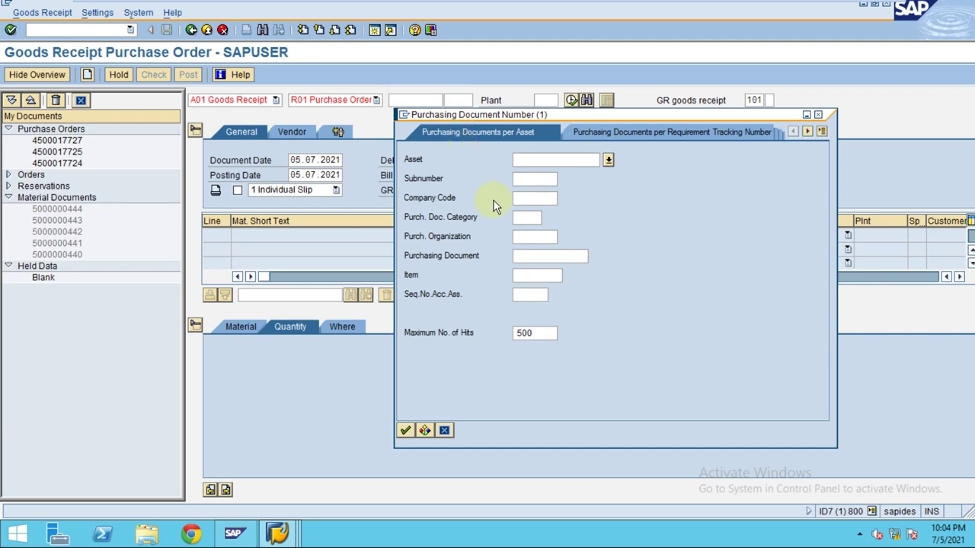
{"action": "key", "text": "Return"}
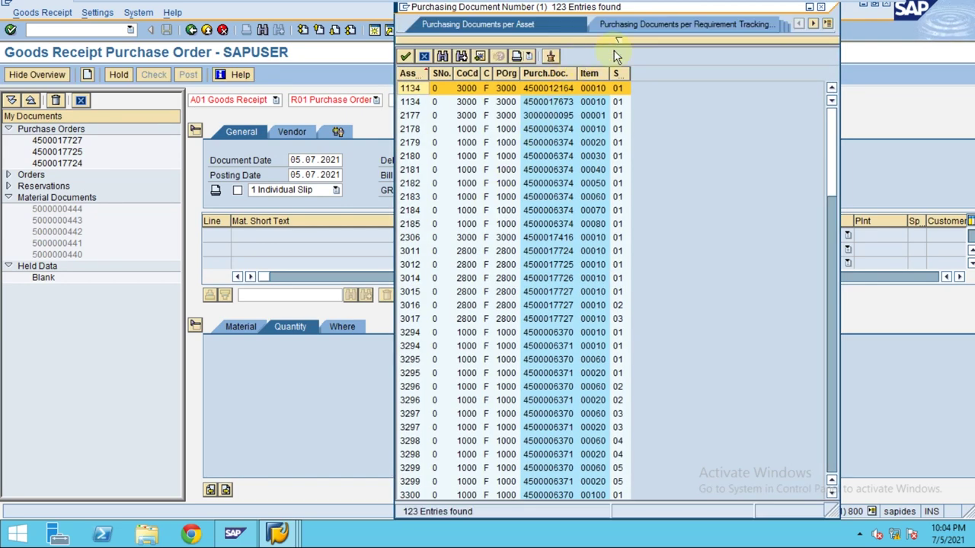
{"action": "left_click", "coordinate": [616, 43]}
{"action": "left_click", "coordinate": [535, 90]}
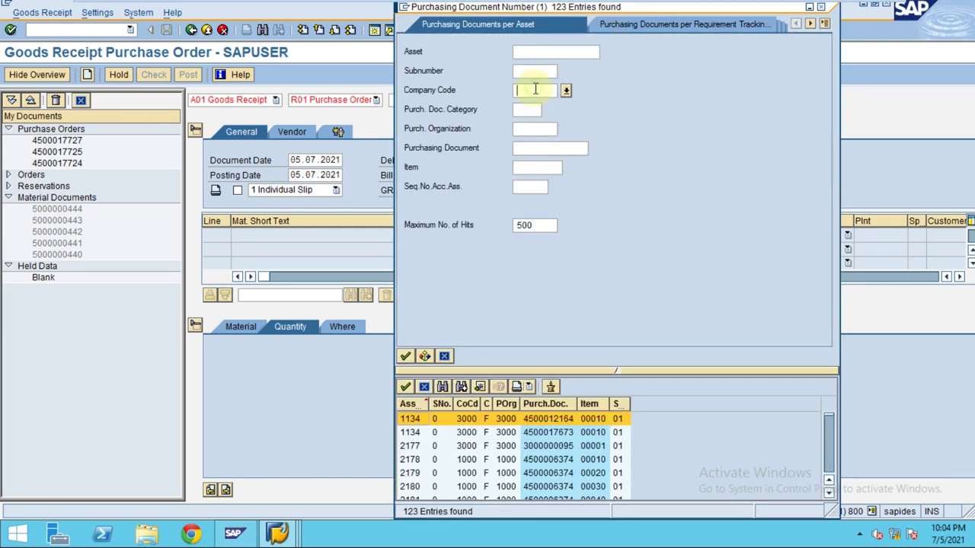
{"action": "type", "text": "2800"}
{"action": "key", "text": "Return"}
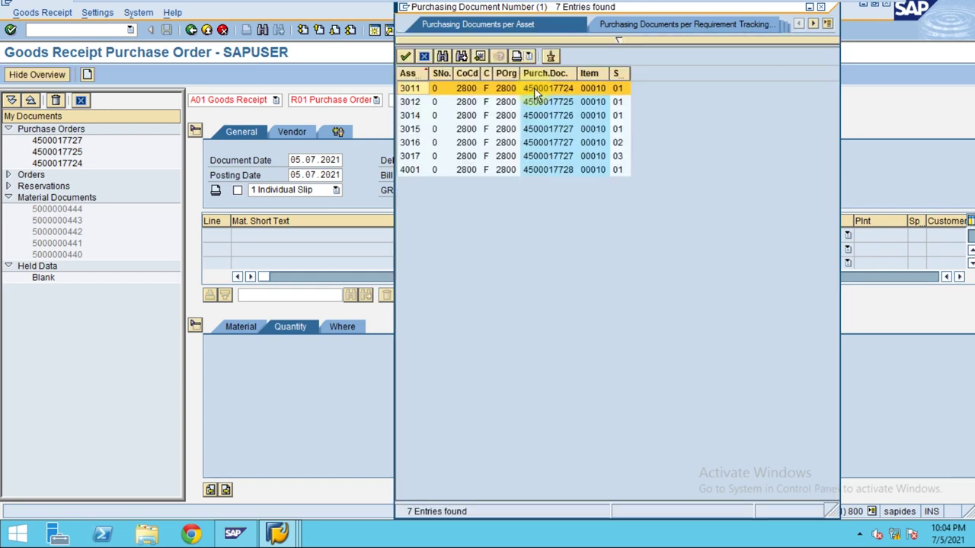
Pick the purchase order assigned to asset 4001 and load it into the goods receipt.
{"action": "left_click", "coordinate": [537, 169]}
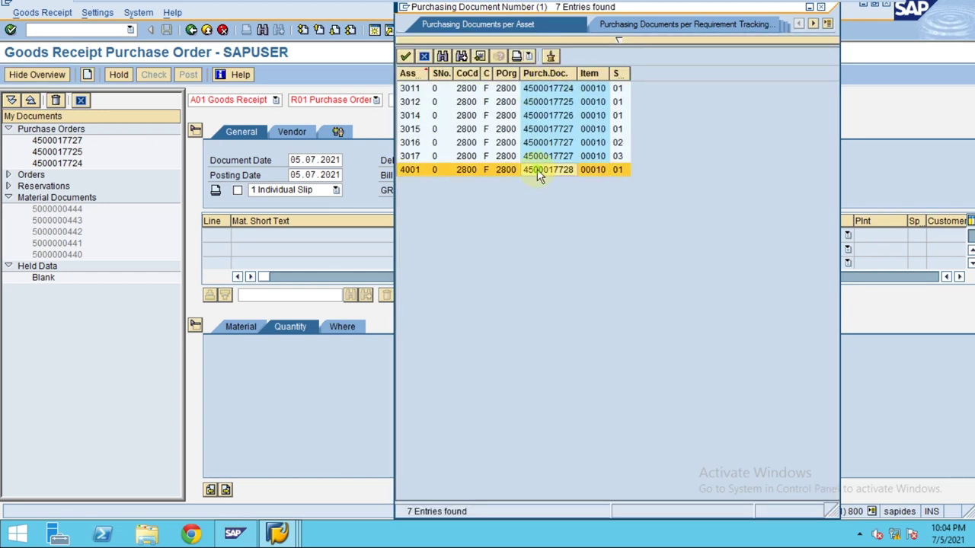
{"action": "left_click", "coordinate": [423, 174]}
{"action": "double_click", "coordinate": [564, 174]}
{"action": "key", "text": "Return"}
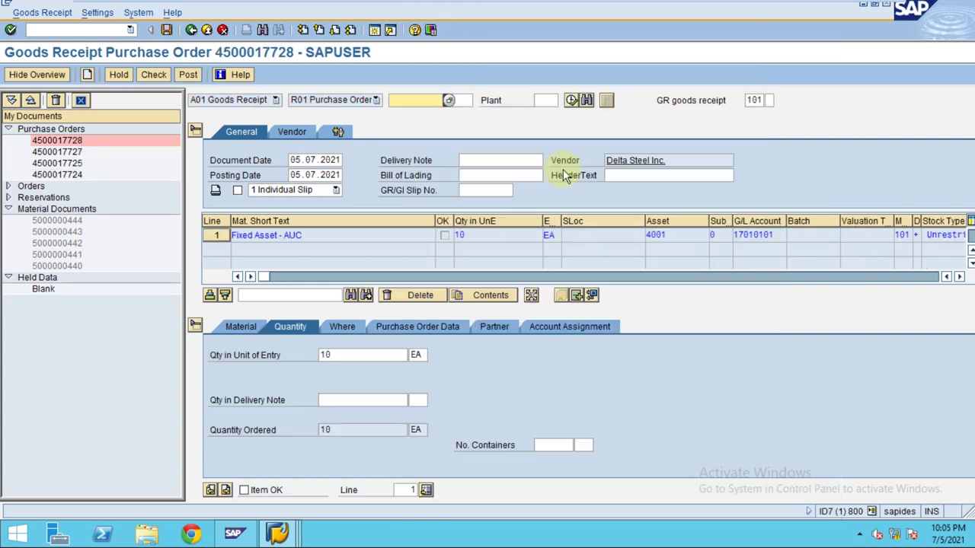
Set the goods receipt's document date to 01042020, leaving the delivery note empty.
{"action": "left_click", "coordinate": [290, 163]}
{"action": "key", "text": "Delete"}
{"action": "key", "text": "Delete"}
{"action": "key", "text": "Delete"}
{"action": "key", "text": "Delete"}
{"action": "key", "text": "Delete"}
{"action": "key", "text": "Delete"}
{"action": "key", "text": "Delete"}
{"action": "key", "text": "Delete"}
{"action": "key", "text": "Delete"}
{"action": "key", "text": "Delete"}
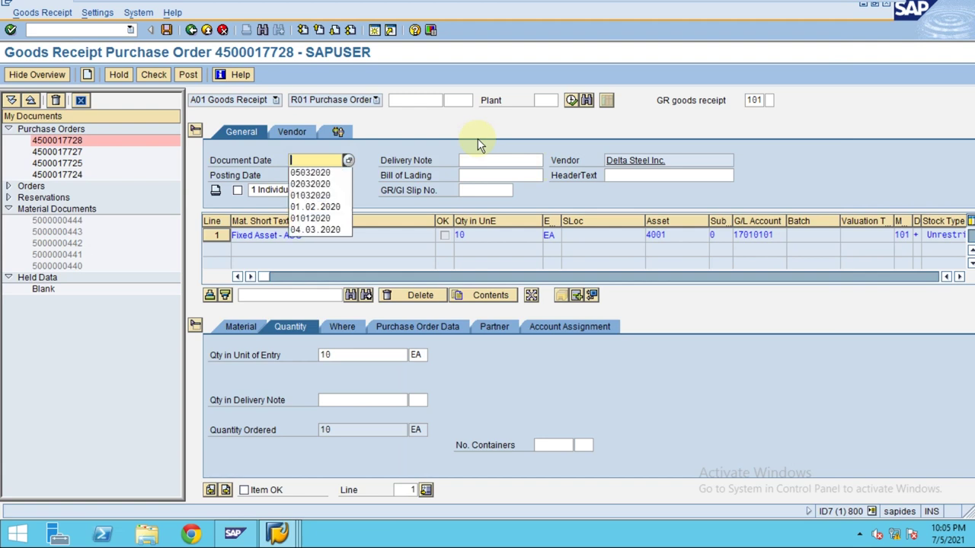
{"action": "type", "text": "0104"}
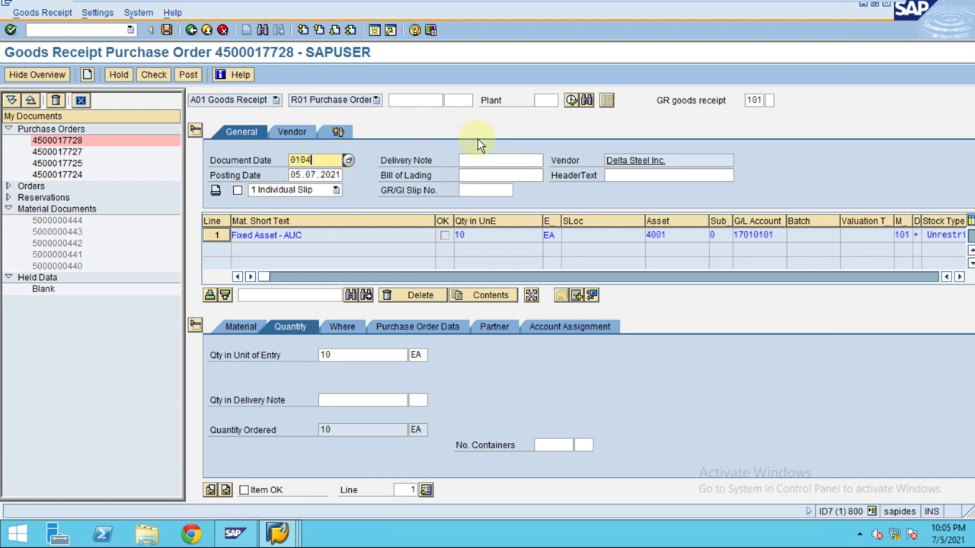
{"action": "type", "text": "2020"}
{"action": "key", "text": "Tab"}
{"action": "type", "text": "0"}
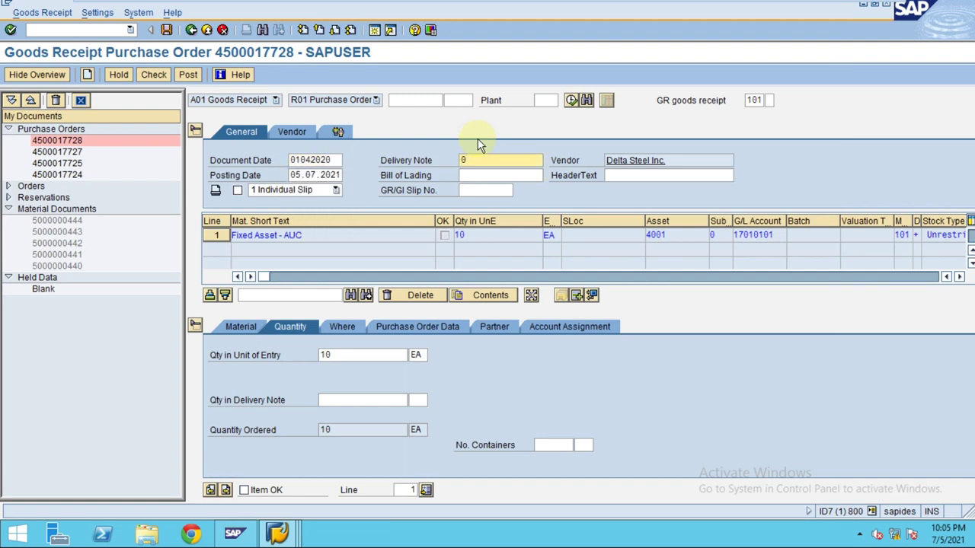
{"action": "key", "text": "BackSpace"}
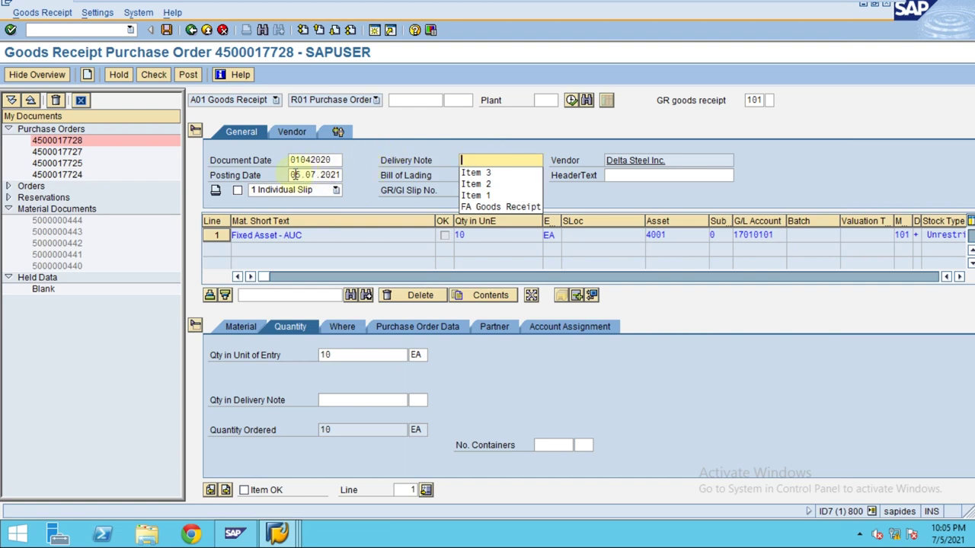
Set the goods receipt's posting date to 01.04.2020.
{"action": "left_click_drag", "start_coordinate": [290, 175], "coordinate": [346, 174]}
{"action": "type", "text": "0"}
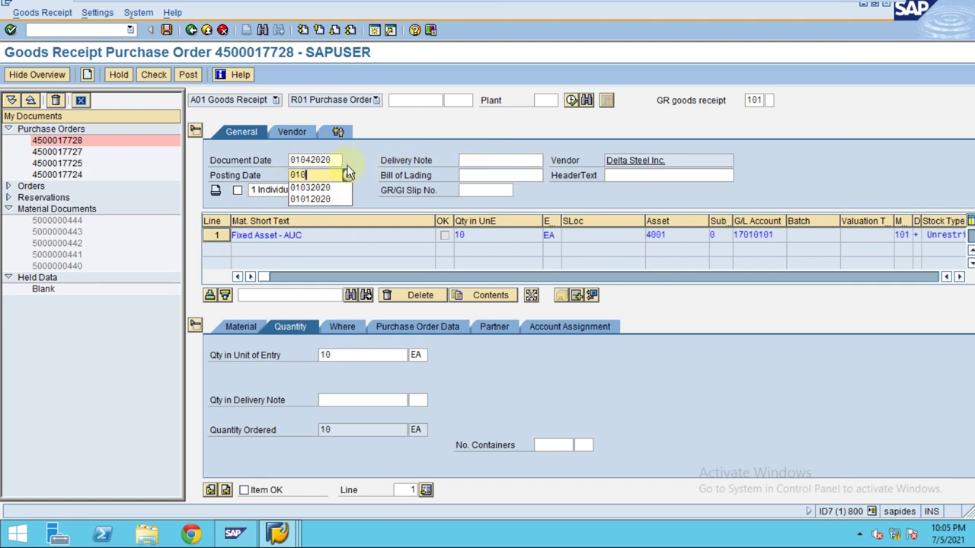
{"action": "type", "text": "1.04.2020"}
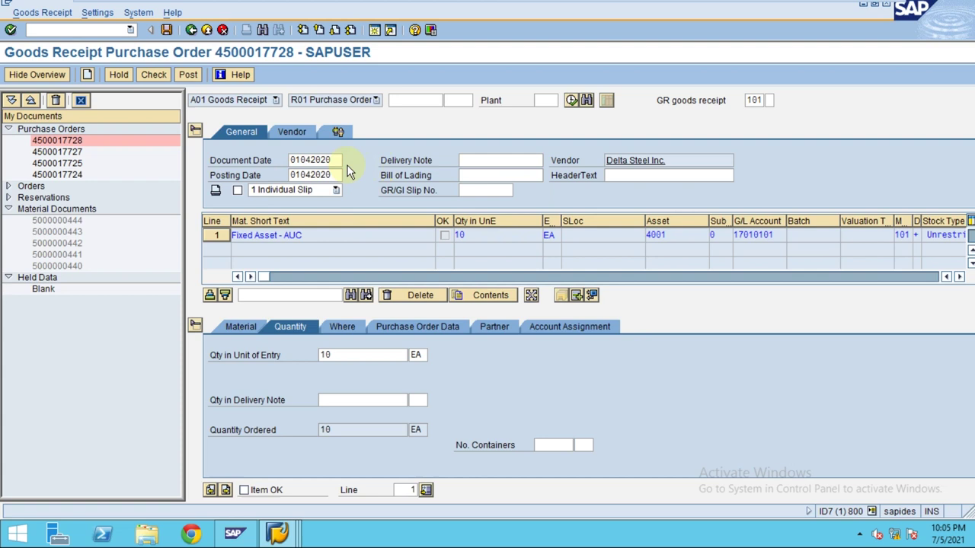
{"action": "key", "text": "Return"}
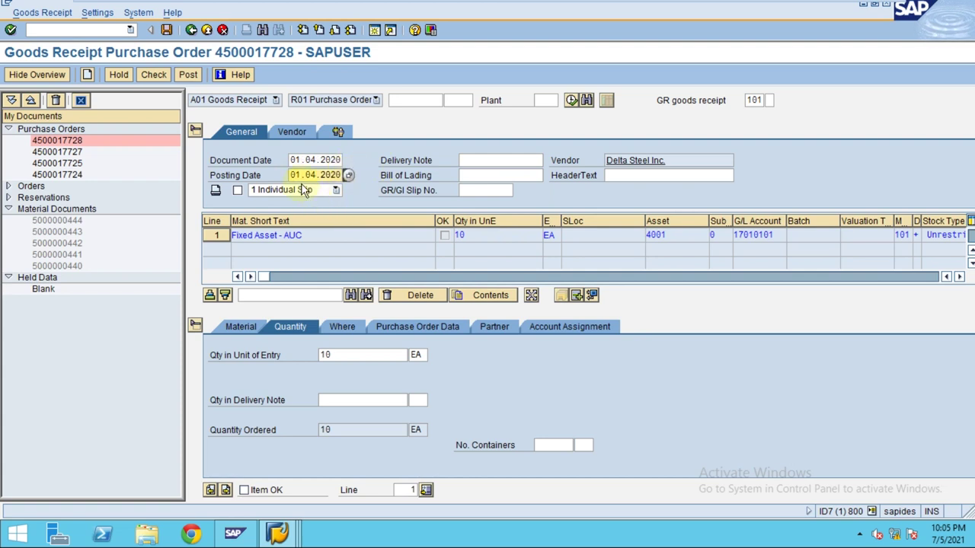
Flag the Fixed Asset - AUC item as OK and check the goods receipt.
{"action": "left_click", "coordinate": [153, 73]}
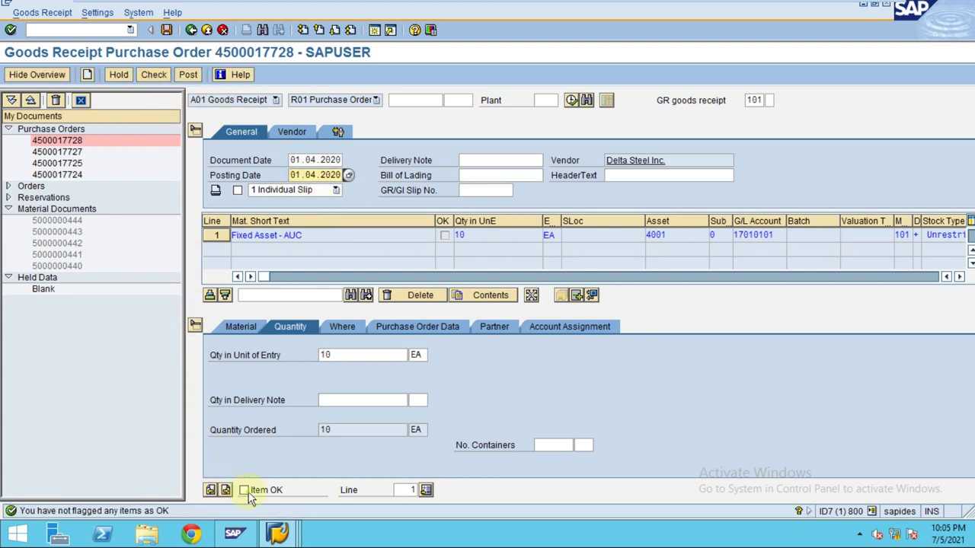
{"action": "left_click", "coordinate": [244, 489]}
{"action": "left_click", "coordinate": [155, 74]}
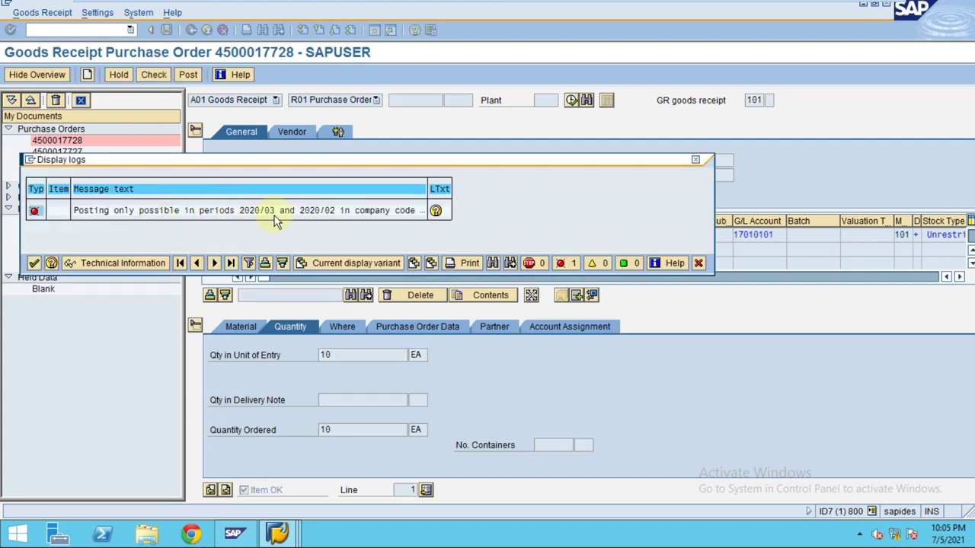
Create a new session from the log window and start the Close Period for Material Master Records transaction.
{"action": "left_click", "coordinate": [29, 160]}
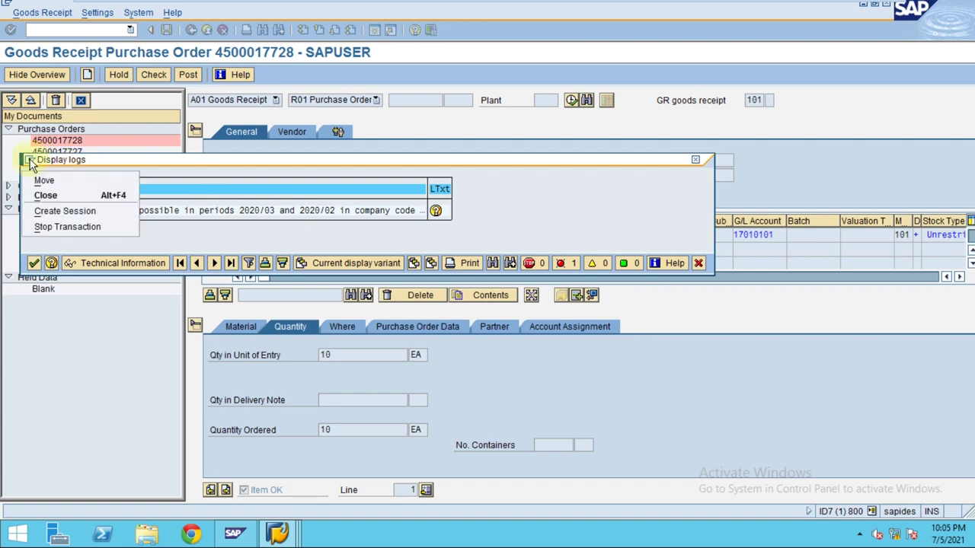
{"action": "left_click", "coordinate": [74, 210]}
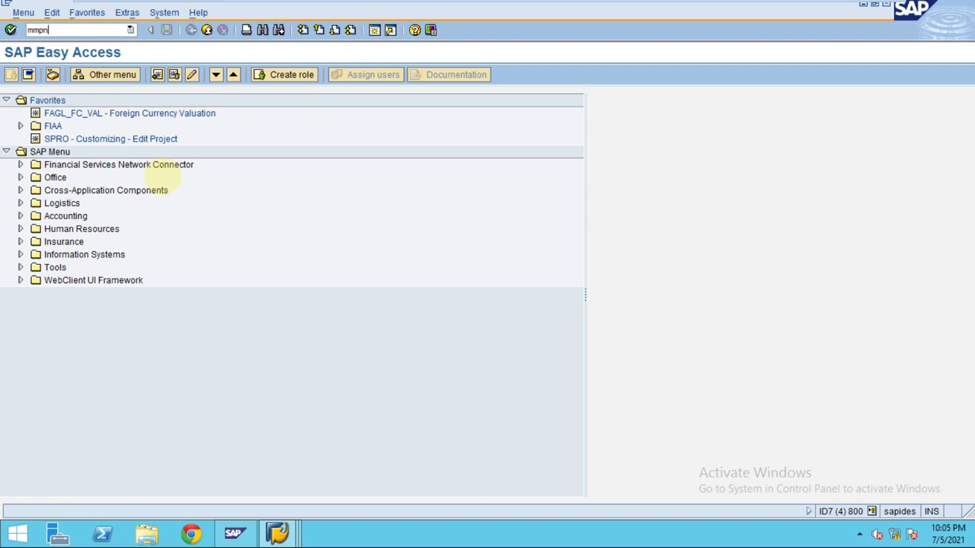
{"action": "key", "text": "Return"}
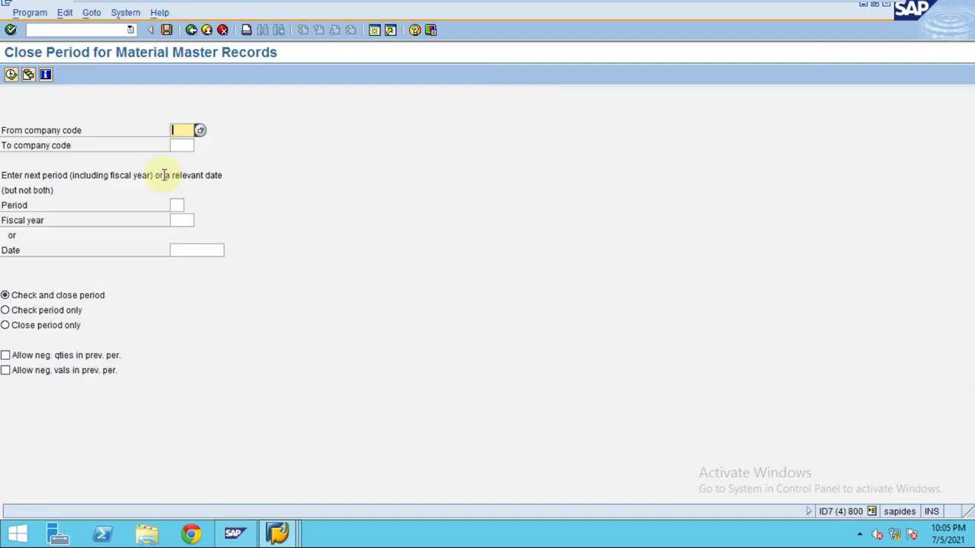
Enter company code 2800 to 2800, period 4 and fiscal year 2020 for the material master period closing.
{"action": "left_click", "coordinate": [187, 131]}
{"action": "left_click", "coordinate": [187, 144]}
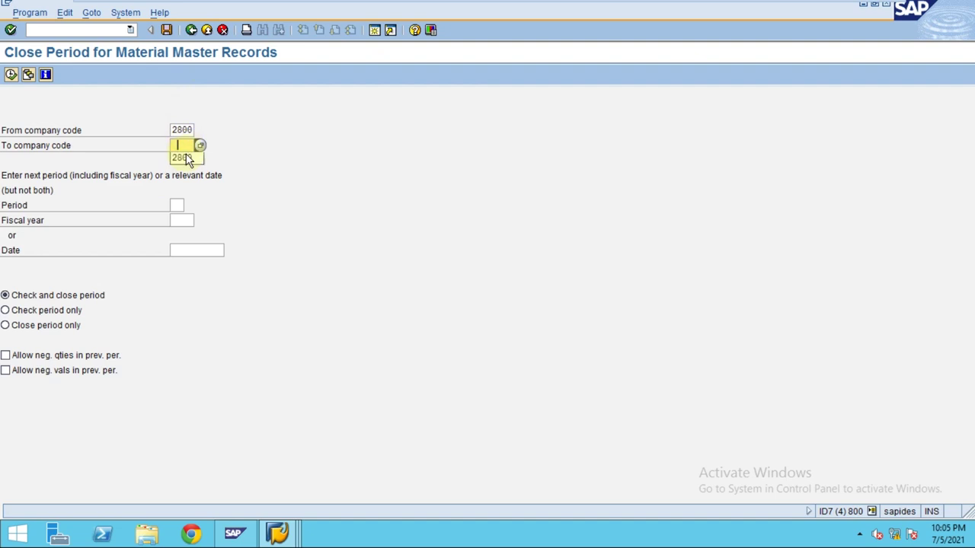
{"action": "left_click", "coordinate": [179, 206]}
{"action": "left_click", "coordinate": [177, 206]}
{"action": "key", "text": "Tab"}
{"action": "type", "text": "20"}
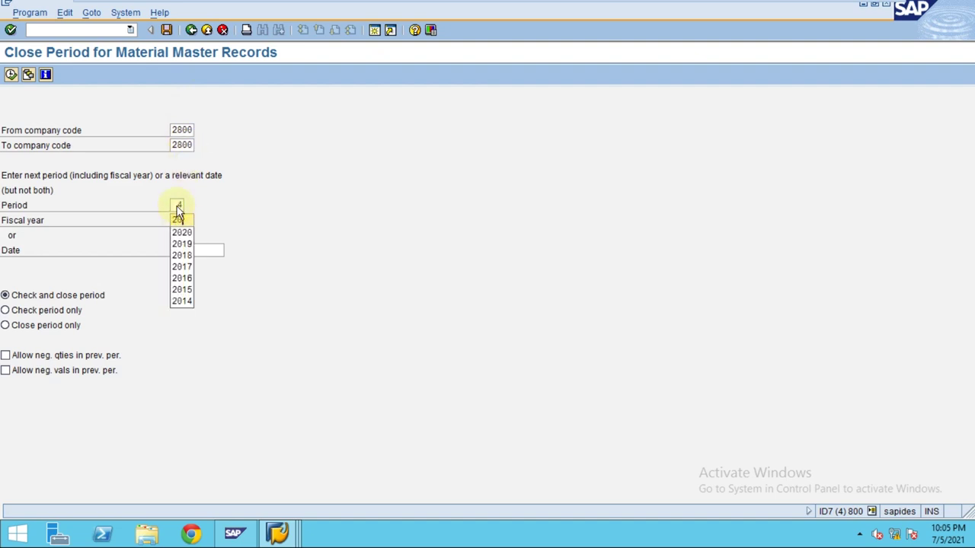
{"action": "type", "text": "20"}
{"action": "key", "text": "Return"}
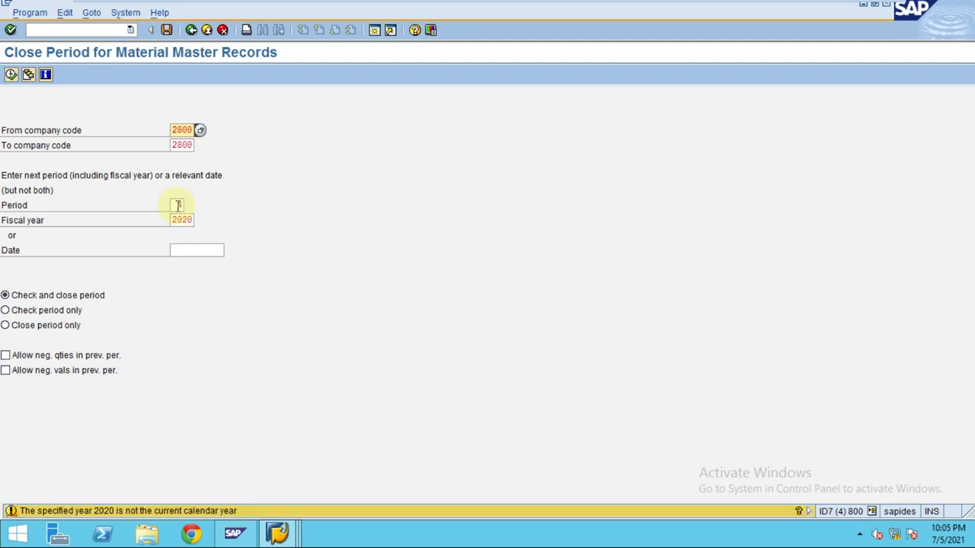
{"action": "key", "text": "Return"}
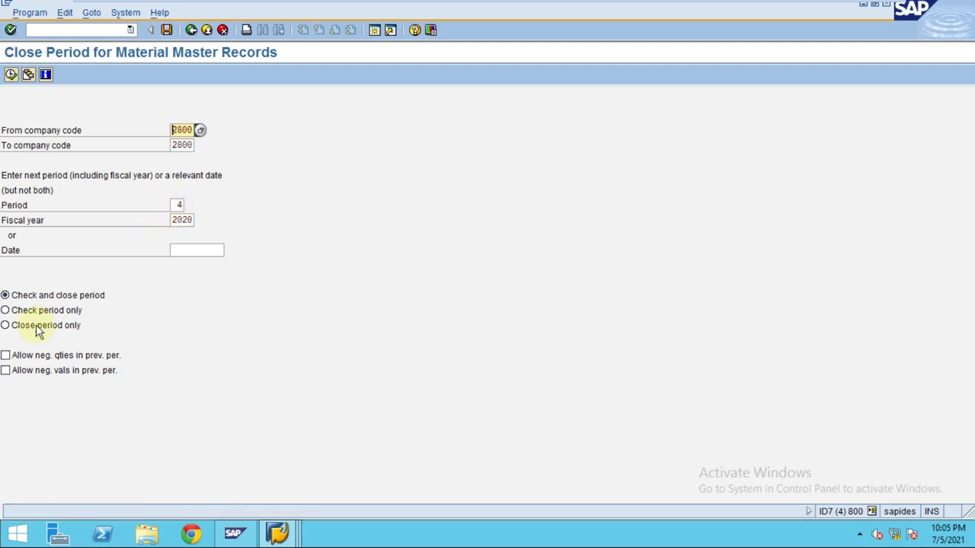
Execute the period closing with Check and close period, accepting the year warning, and end that session.
{"action": "left_click", "coordinate": [11, 73]}
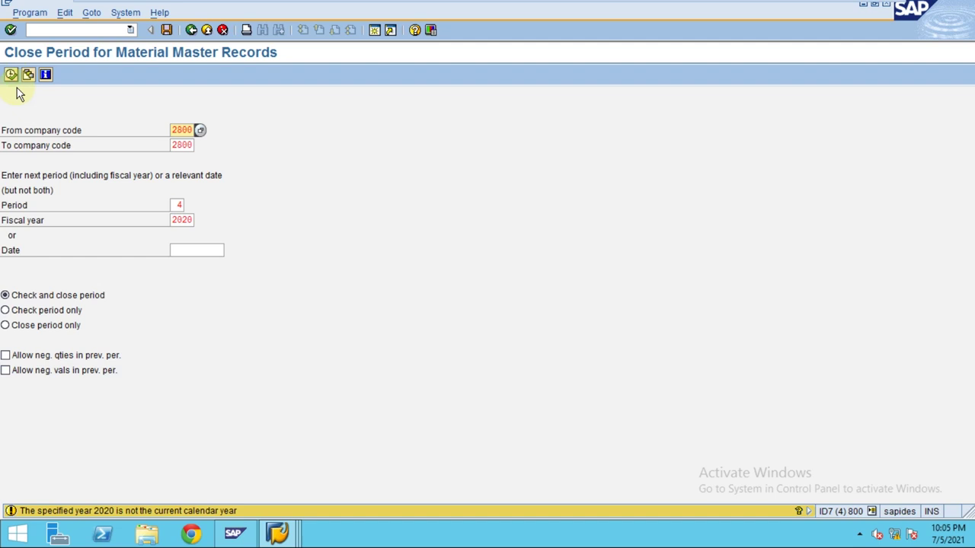
{"action": "key", "text": "Return"}
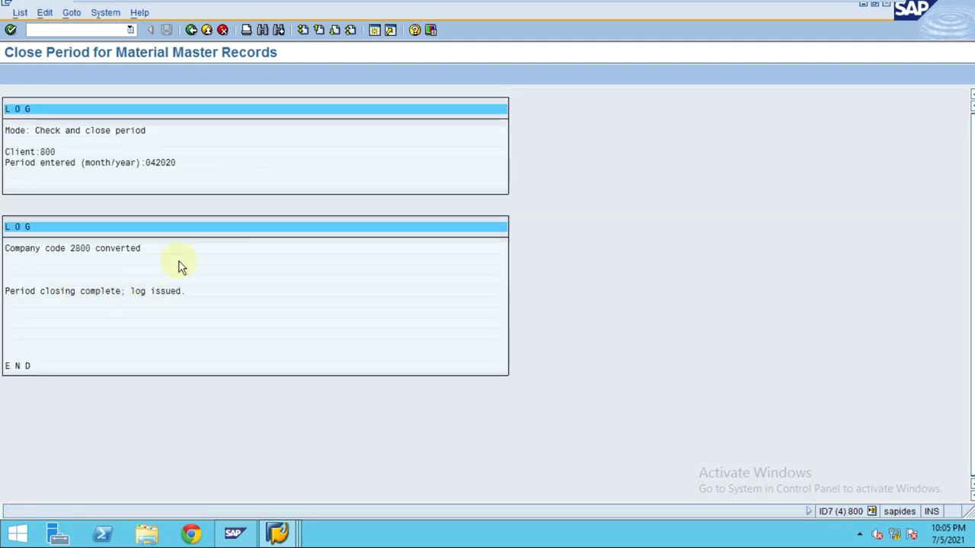
{"action": "left_click", "coordinate": [105, 12]}
{"action": "left_click", "coordinate": [117, 40]}
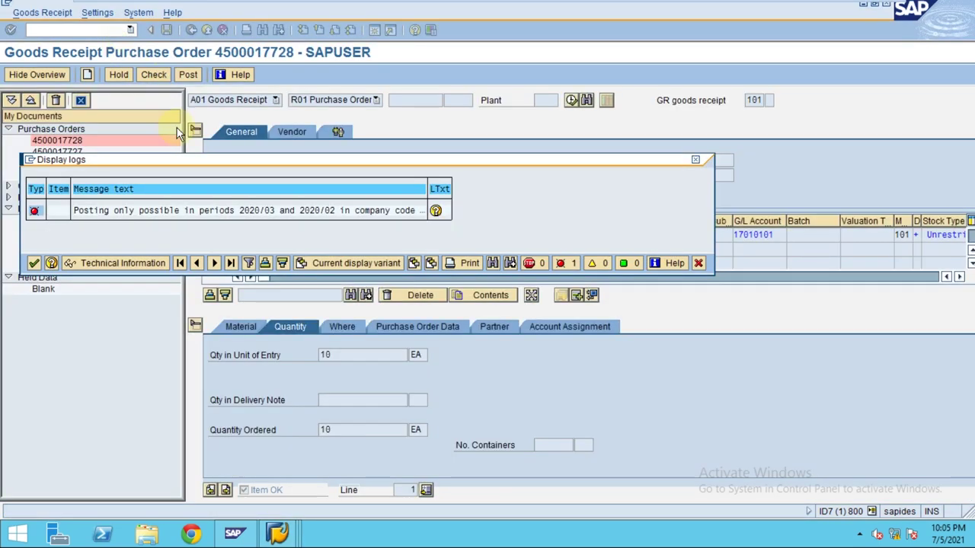
Dismiss the message log, check the goods receipt again and post it.
{"action": "left_click", "coordinate": [32, 263]}
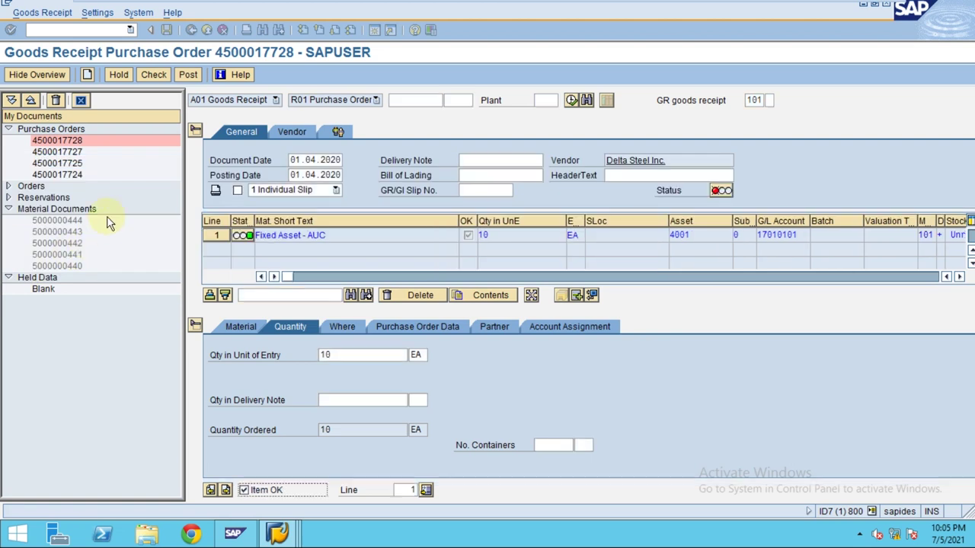
{"action": "left_click", "coordinate": [152, 77]}
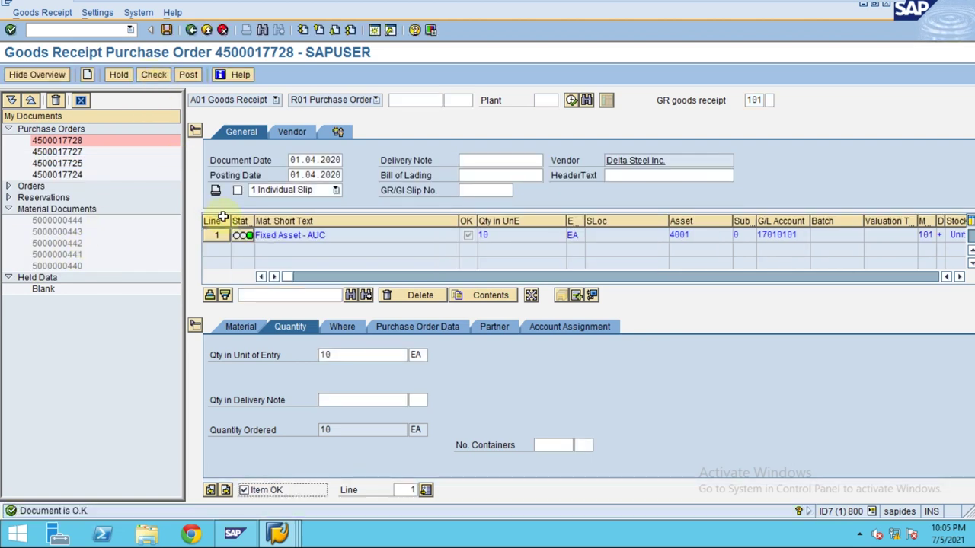
{"action": "left_click", "coordinate": [188, 75]}
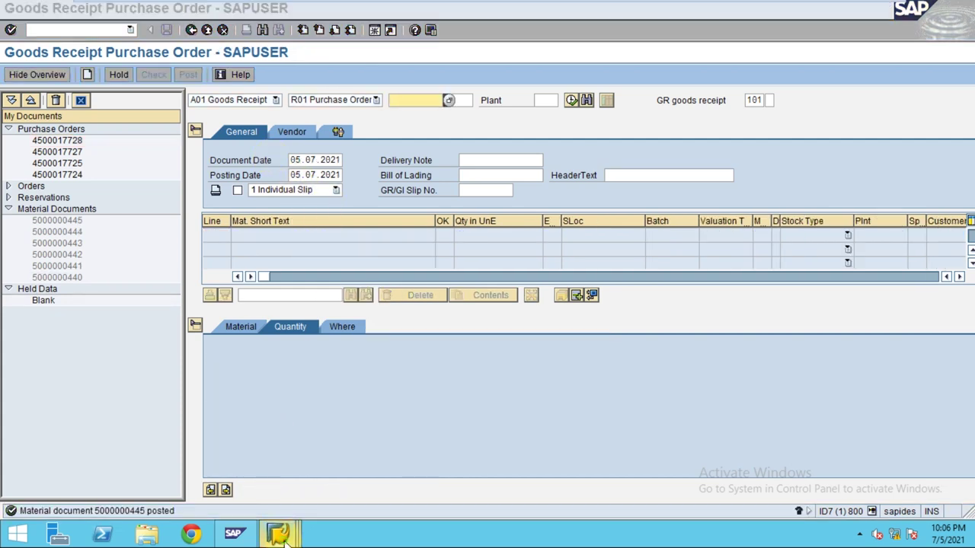
Switch to the Depreciation Posting Run session and open the Asset Explorer with /naw01n.
{"action": "mouse_move", "coordinate": [279, 535]}
{"action": "left_click", "coordinate": [533, 466]}
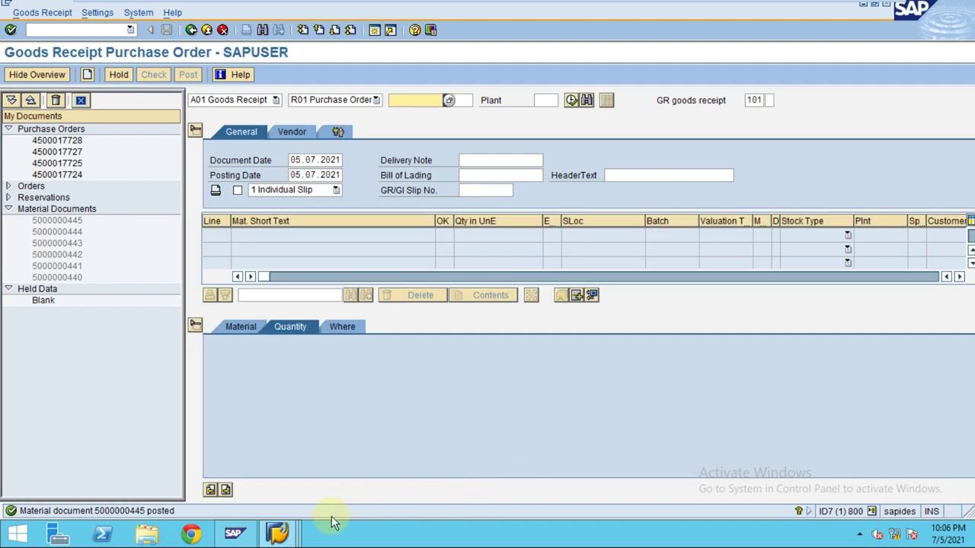
{"action": "left_click", "coordinate": [277, 533]}
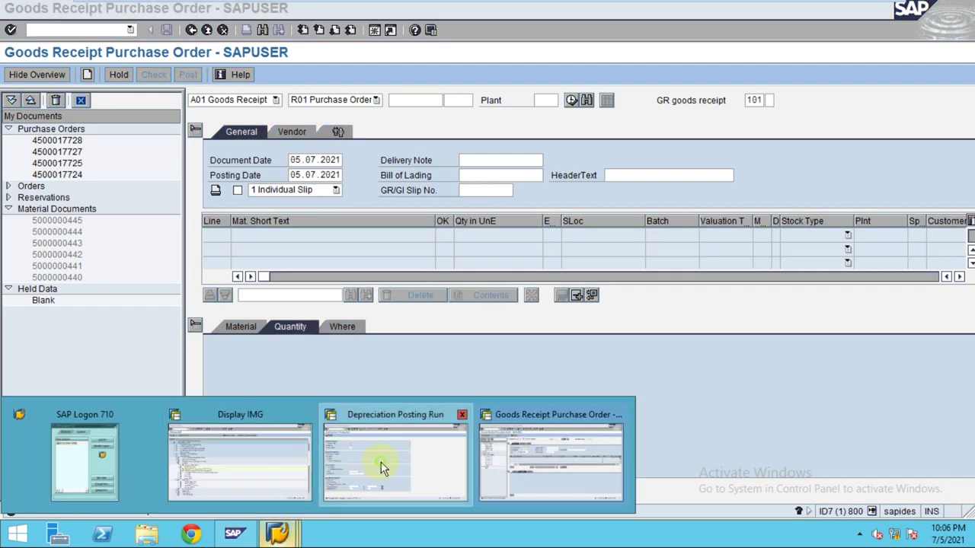
{"action": "left_click", "coordinate": [383, 467]}
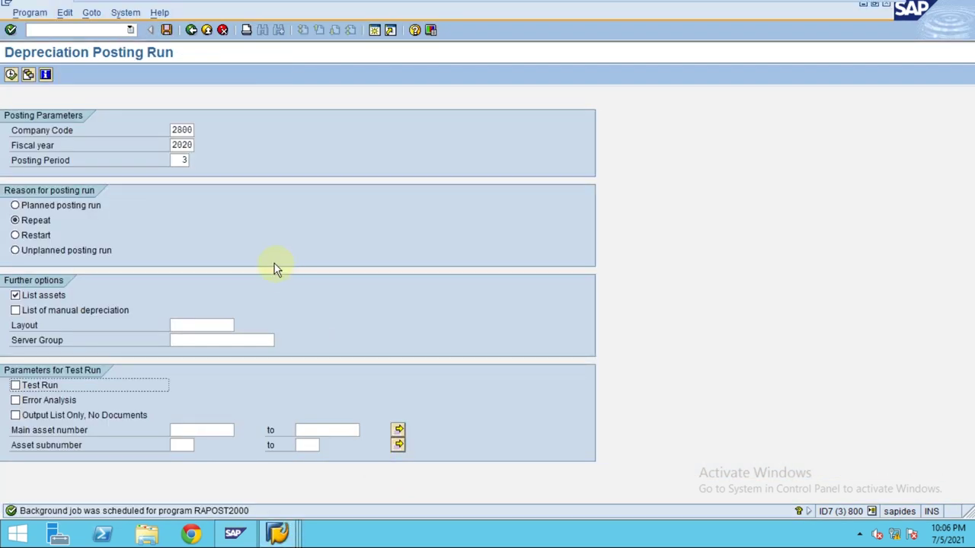
{"action": "left_click", "coordinate": [58, 31]}
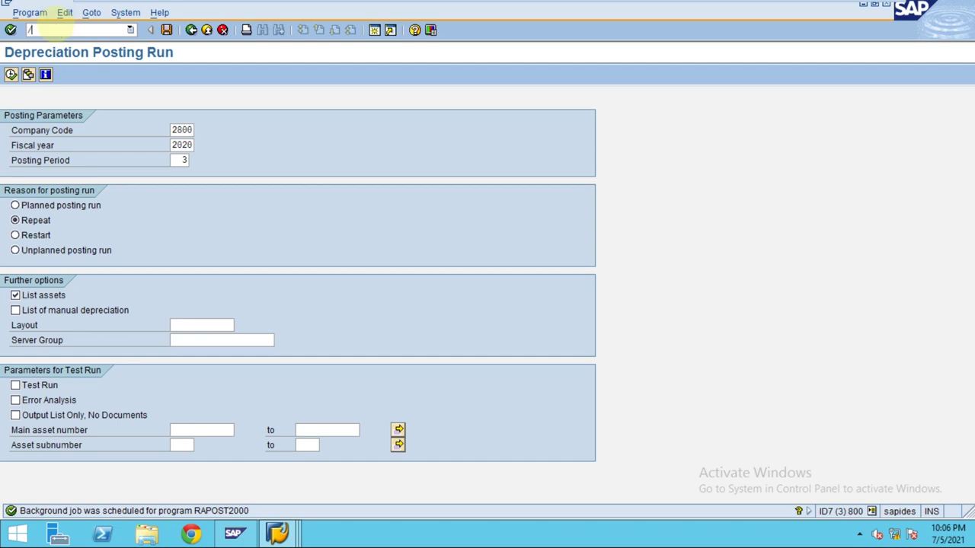
{"action": "type", "text": "/naw01n"}
{"action": "key", "text": "Return"}
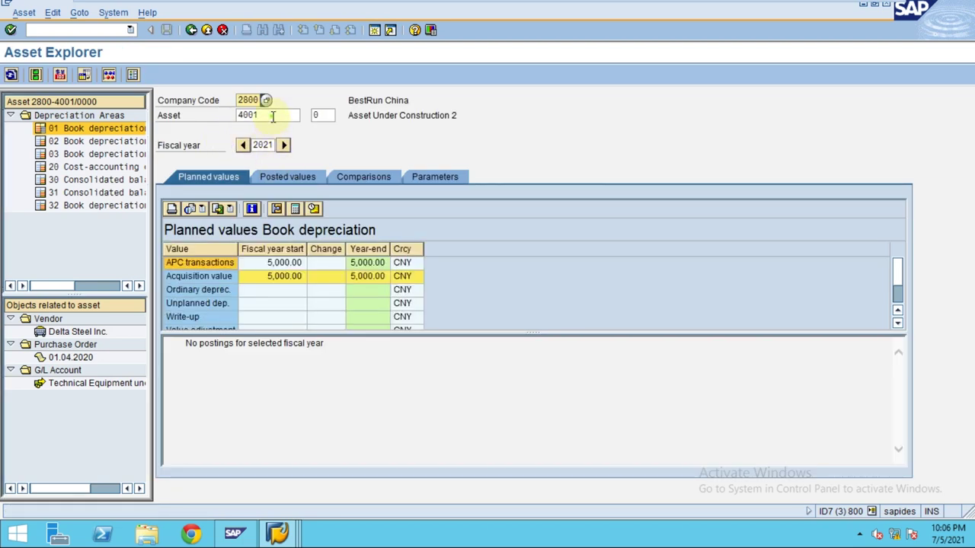
Re-enter asset 4001 in the Asset Explorer for company code 2800 and load its values.
{"action": "left_click", "coordinate": [272, 116]}
{"action": "key", "text": "BackSpace"}
{"action": "key", "text": "BackSpace"}
{"action": "key", "text": "BackSpace"}
{"action": "key", "text": "BackSpace"}
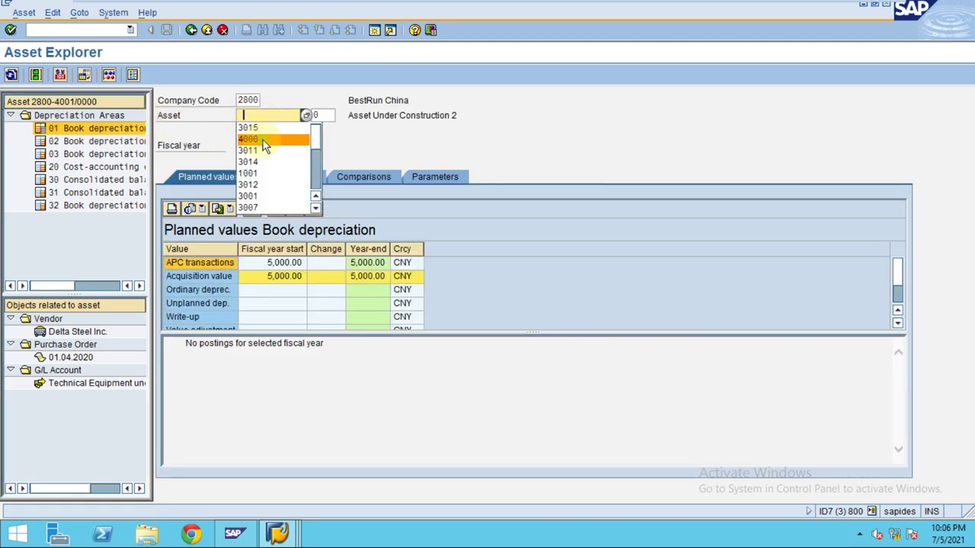
{"action": "left_click", "coordinate": [262, 140]}
{"action": "key", "text": "BackSpace"}
{"action": "type", "text": "1"}
{"action": "key", "text": "Return"}
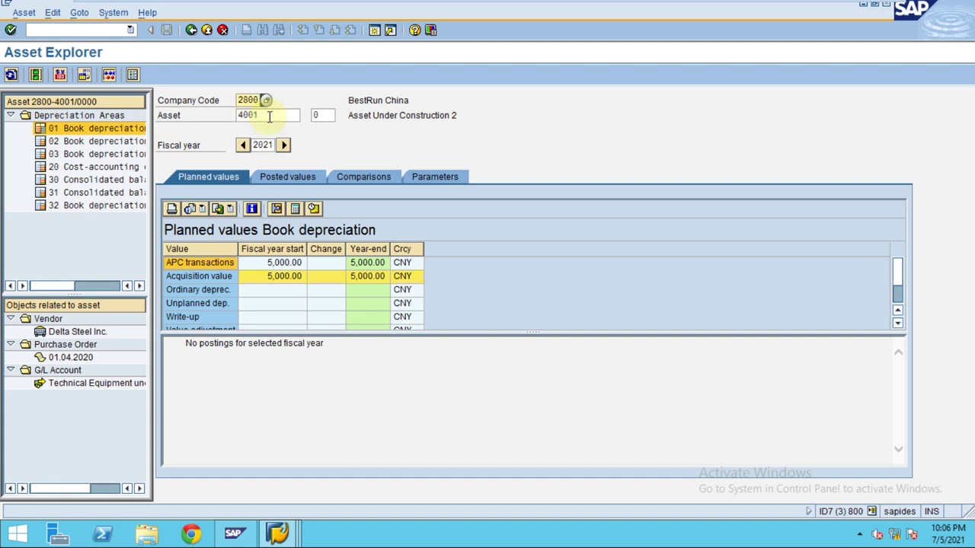
Display asset 4001's posted values and widen the overview area to read the related vendor, purchase order and G/L account.
{"action": "left_click", "coordinate": [282, 178]}
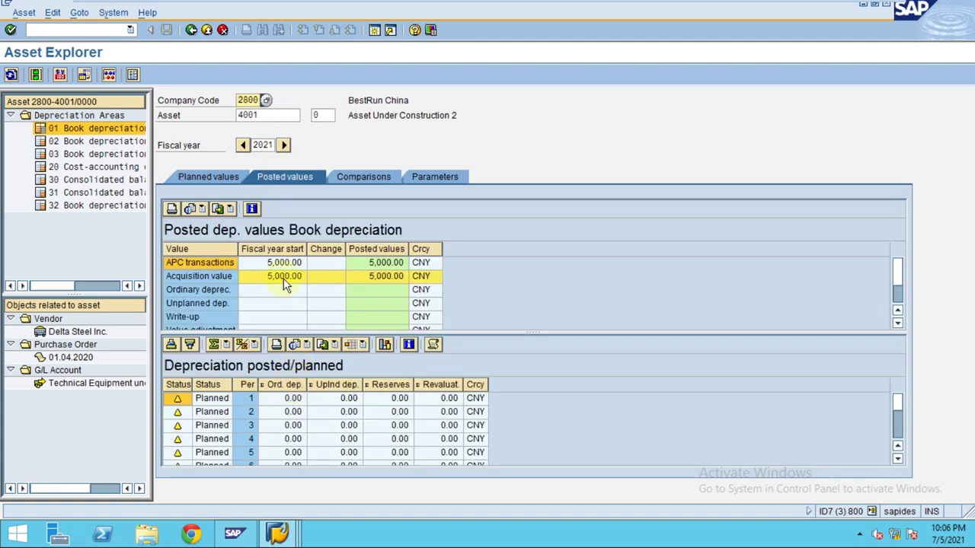
{"action": "left_click", "coordinate": [278, 274]}
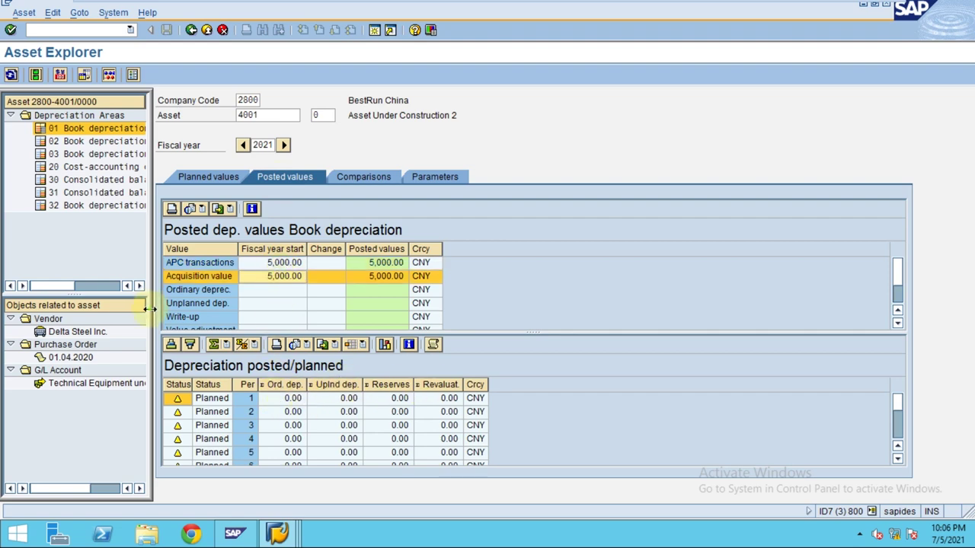
{"action": "left_click_drag", "start_coordinate": [150, 308], "coordinate": [313, 290]}
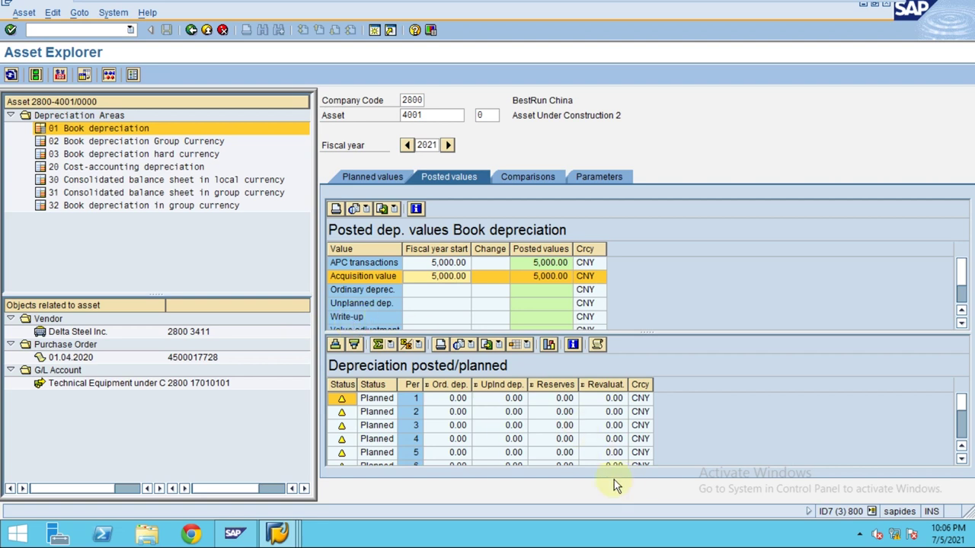
Exit the Asset Explorer and set up a planned Depreciation Posting Run for posting period 4 with List assets enabled.
{"action": "left_click", "coordinate": [208, 31]}
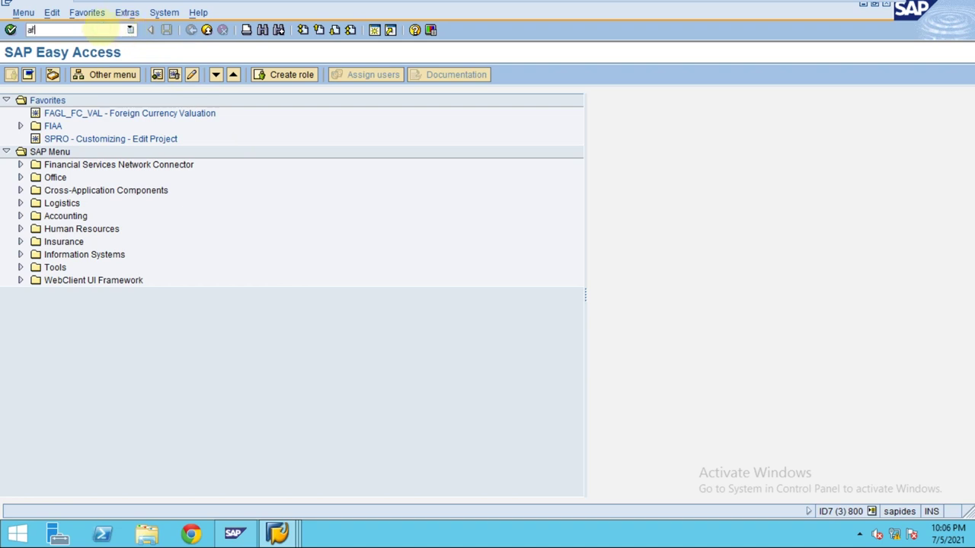
{"action": "key", "text": "Return"}
{"action": "left_click", "coordinate": [186, 162]}
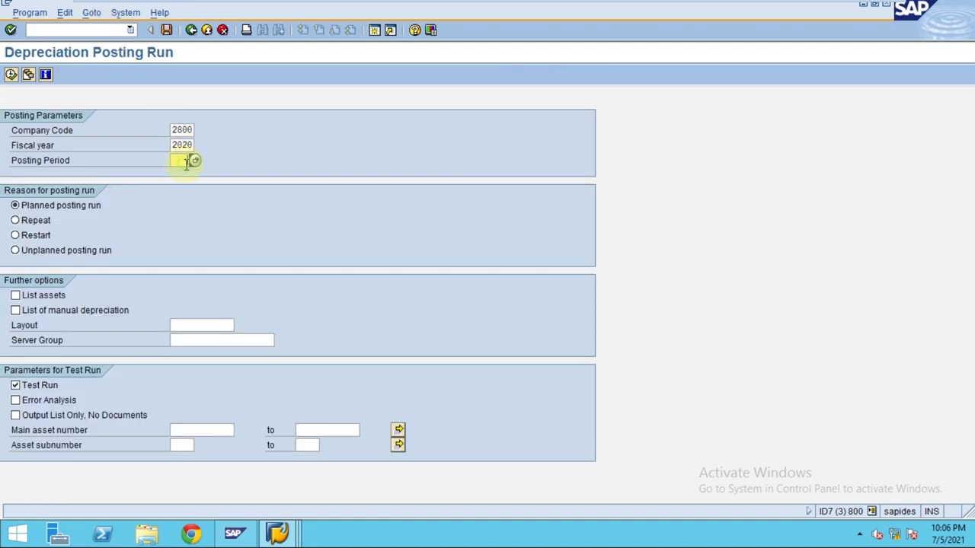
{"action": "type", "text": "4"}
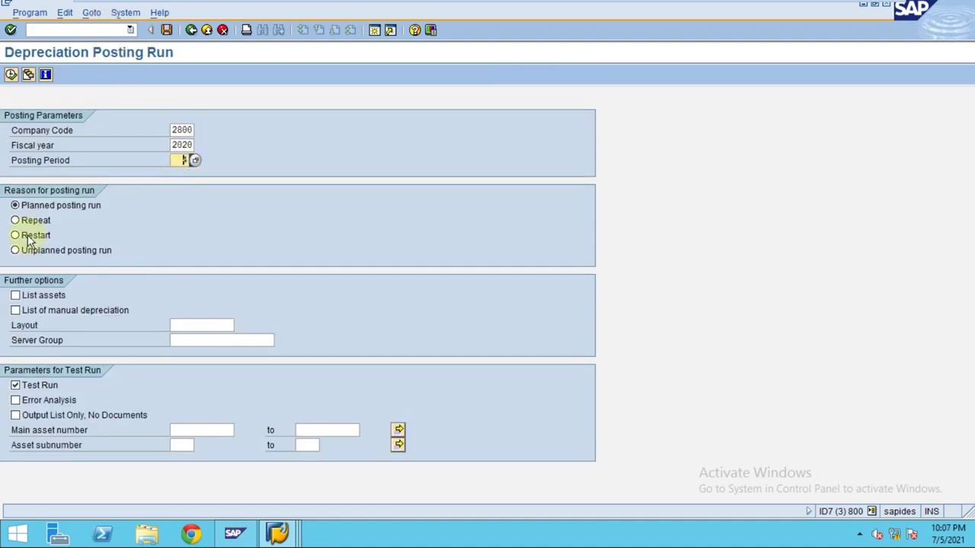
{"action": "left_click", "coordinate": [15, 295]}
Execute the depreciation test run online, review the listed assets' amounts and return to the run parameters.
{"action": "left_click", "coordinate": [11, 74]}
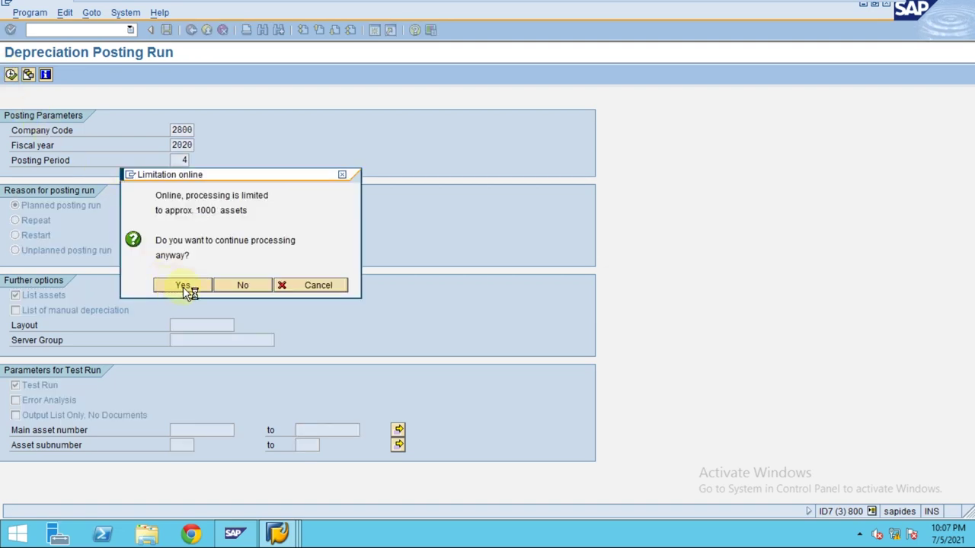
{"action": "left_click", "coordinate": [287, 287]}
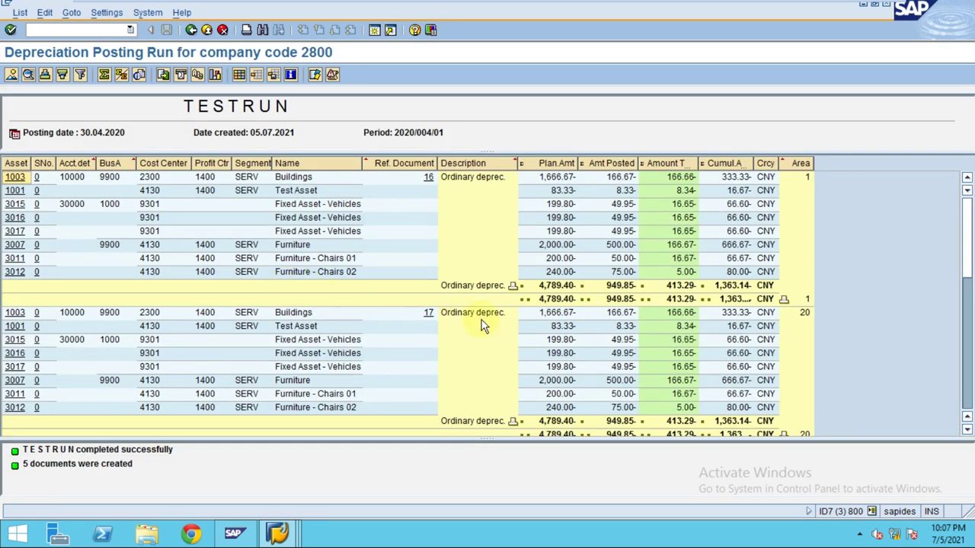
{"action": "scroll", "coordinate": [481, 319], "scroll_direction": "down", "scroll_amount": 3}
{"action": "scroll", "coordinate": [482, 319], "scroll_direction": "down", "scroll_amount": 3}
{"action": "scroll", "coordinate": [481, 320], "scroll_direction": "up", "scroll_amount": 10}
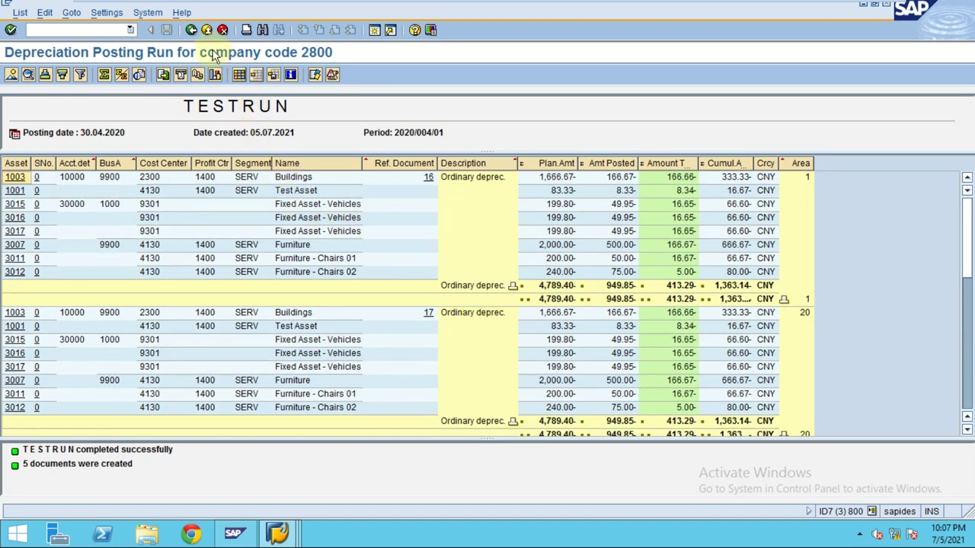
{"action": "left_click", "coordinate": [192, 32]}
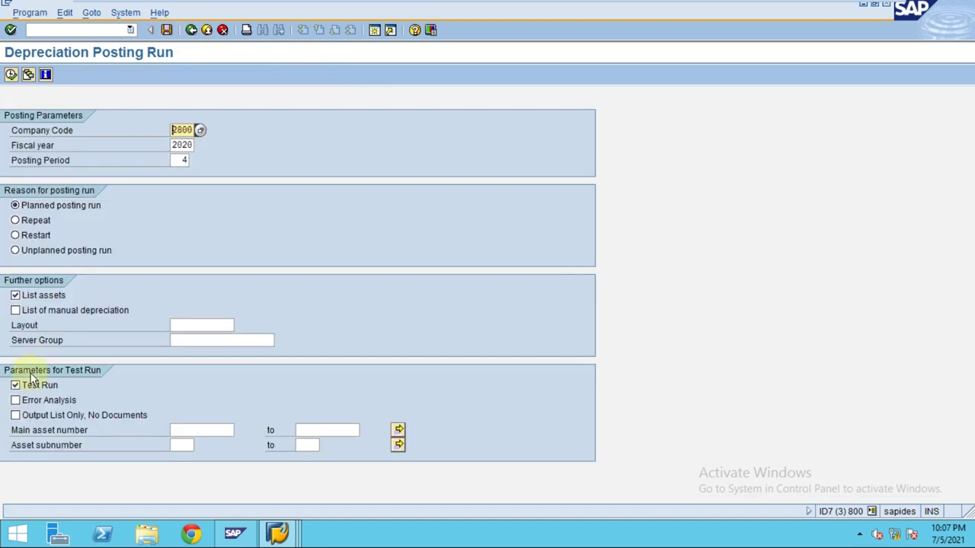
Turn off Test Run and schedule the depreciation posting run in the background with output device LP01 and an immediate start.
{"action": "left_click", "coordinate": [32, 389]}
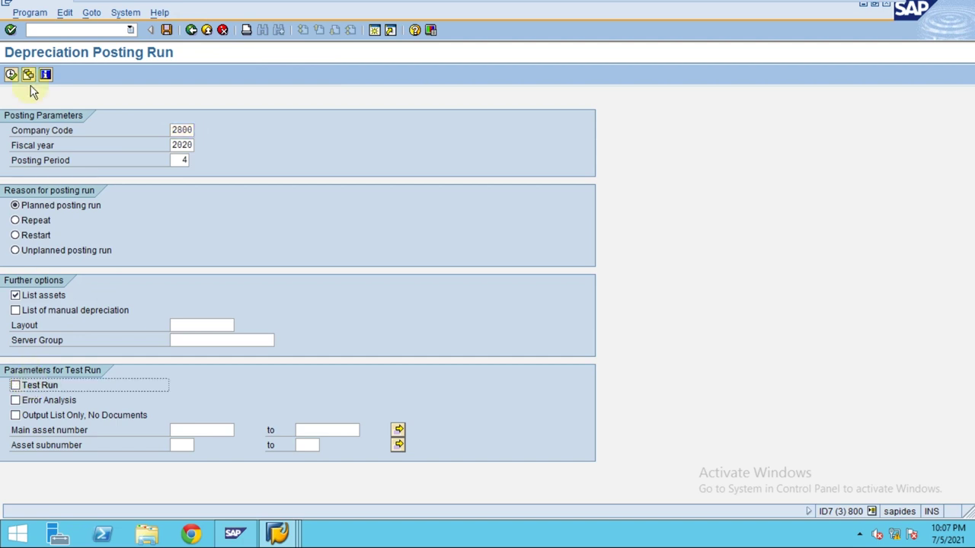
{"action": "left_click", "coordinate": [29, 13]}
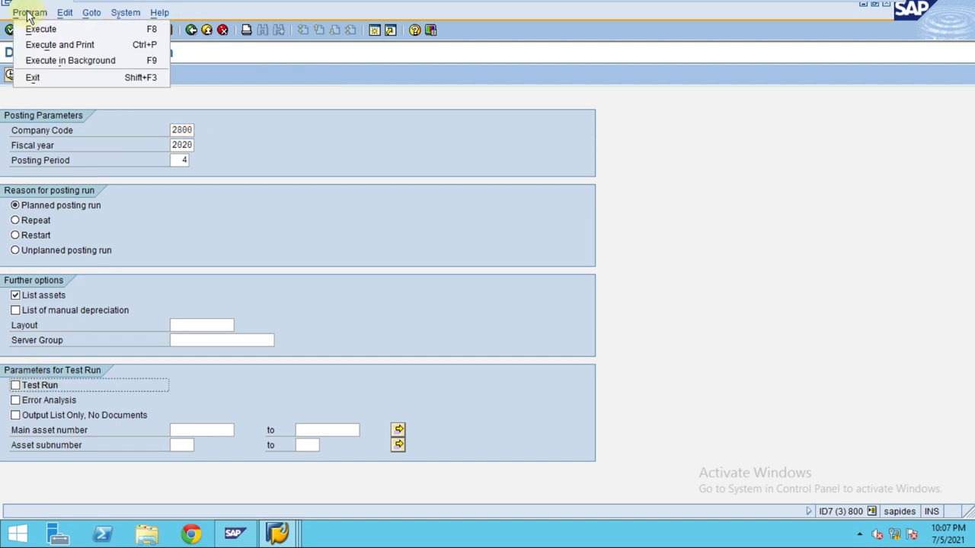
{"action": "left_click", "coordinate": [46, 59]}
{"action": "left_click", "coordinate": [17, 294]}
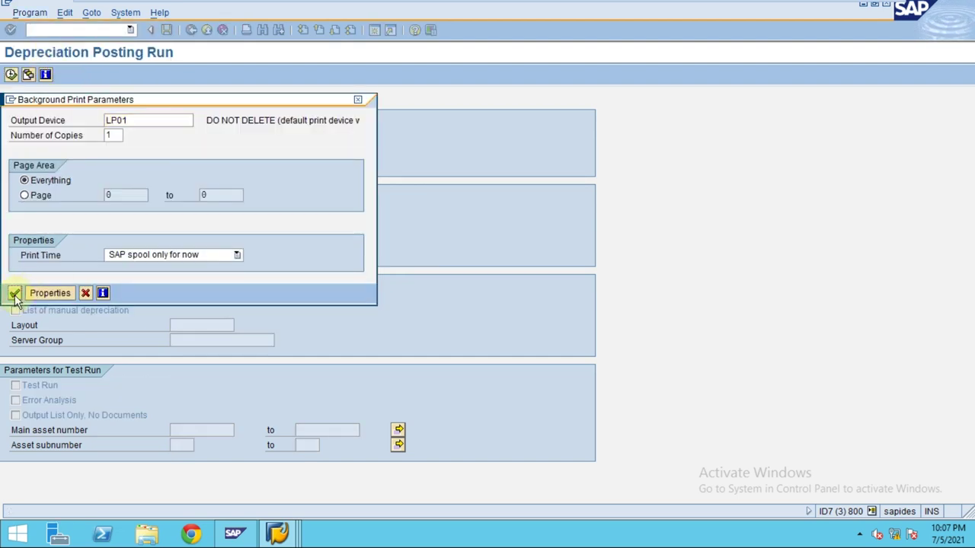
{"action": "left_click", "coordinate": [37, 135]}
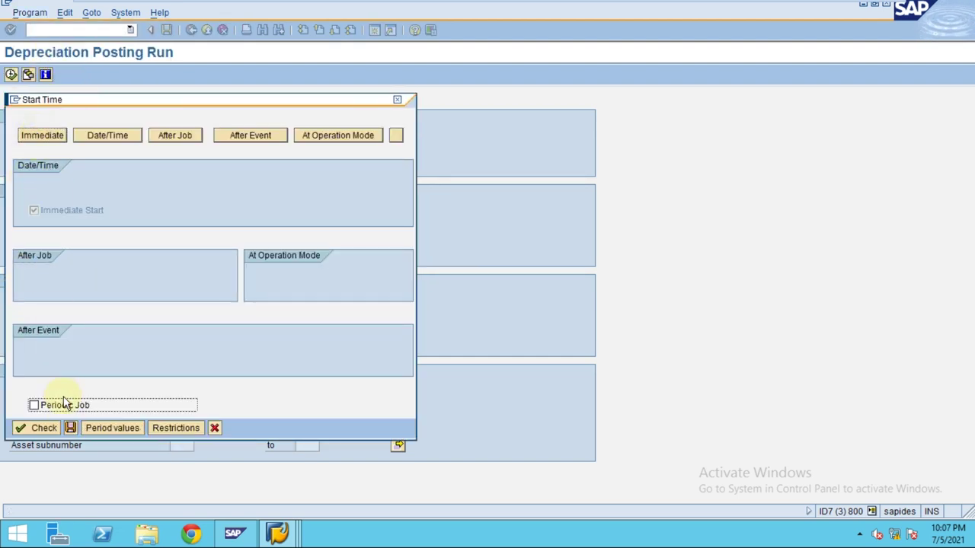
{"action": "left_click", "coordinate": [70, 426]}
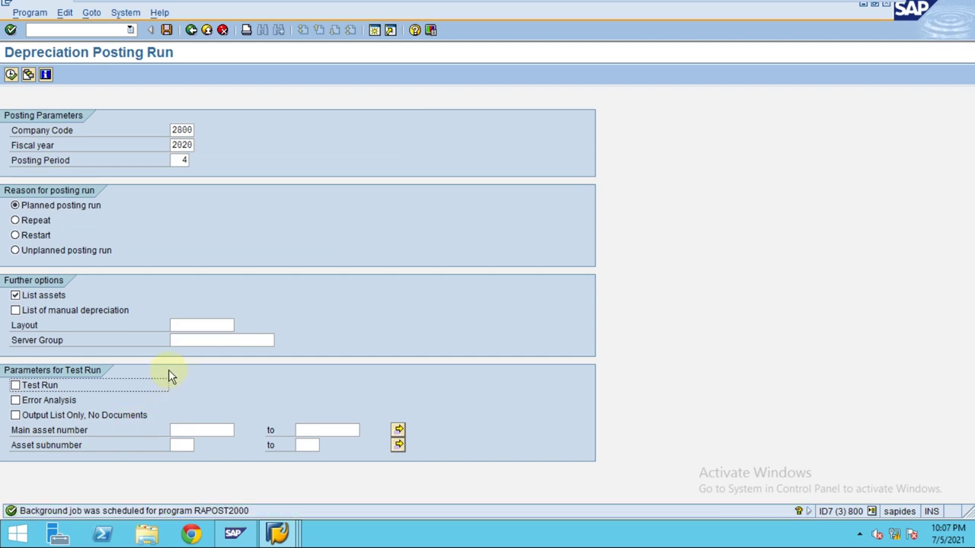
Exit the Depreciation Posting Run and open the Asset History Sheet with transaction AR02.
{"action": "mouse_move", "coordinate": [373, 5]}
{"action": "left_click", "coordinate": [192, 30]}
{"action": "left_click", "coordinate": [130, 29]}
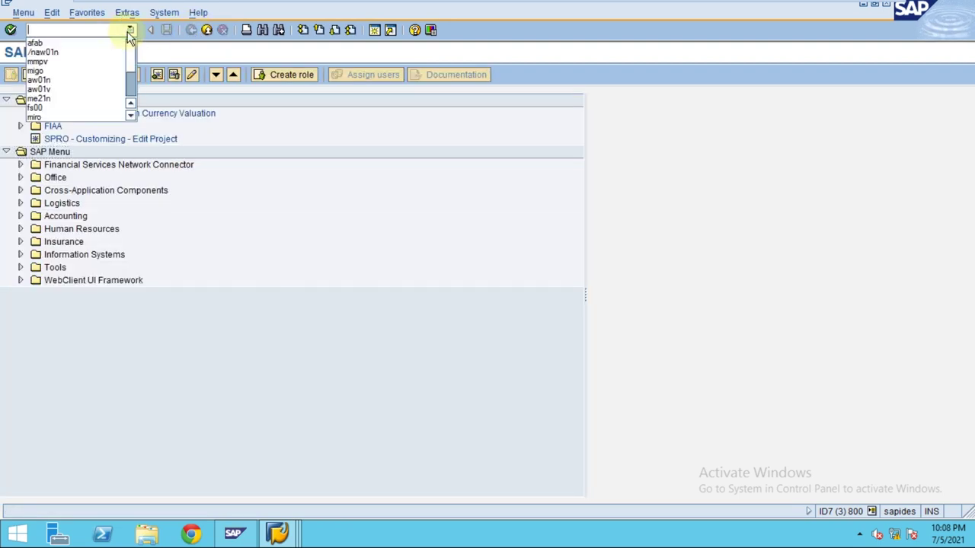
{"action": "left_click", "coordinate": [130, 30]}
{"action": "left_click", "coordinate": [118, 29]}
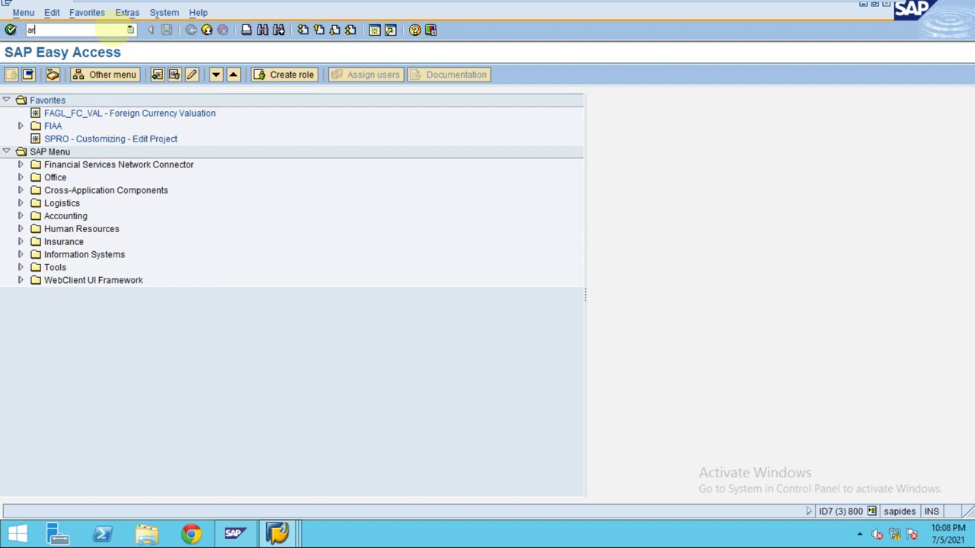
{"action": "key", "text": "Return"}
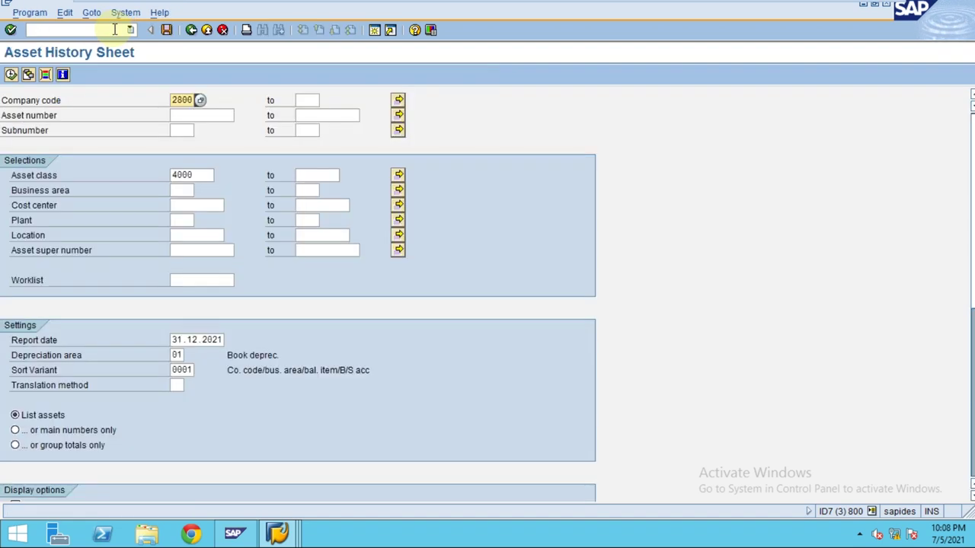
Set the report date to 31.12.2020, clear the asset class and enable Depreciation posted for company code 2800.
{"action": "left_click_drag", "start_coordinate": [174, 341], "coordinate": [226, 341]}
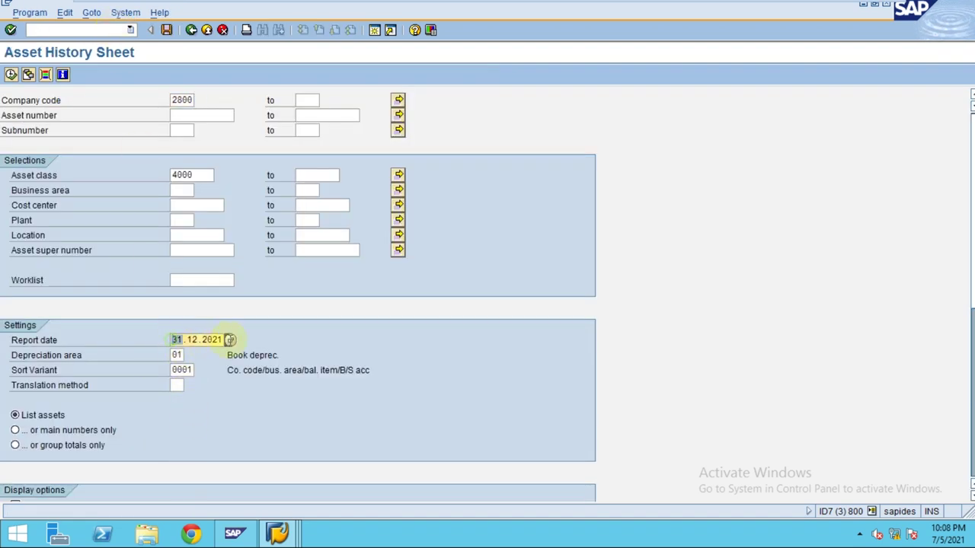
{"action": "key", "text": "Delete"}
{"action": "left_click", "coordinate": [198, 353]}
{"action": "left_click_drag", "start_coordinate": [194, 175], "coordinate": [120, 181]}
{"action": "key", "text": "Delete"}
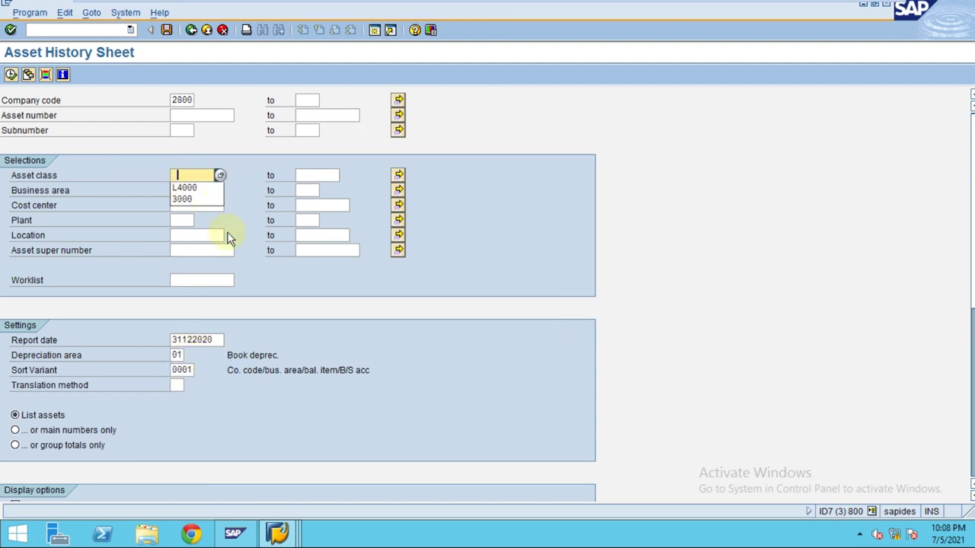
{"action": "key", "text": "Down"}
{"action": "key", "text": "Down"}
{"action": "scroll", "coordinate": [972, 228], "scroll_direction": "down", "scroll_amount": 8}
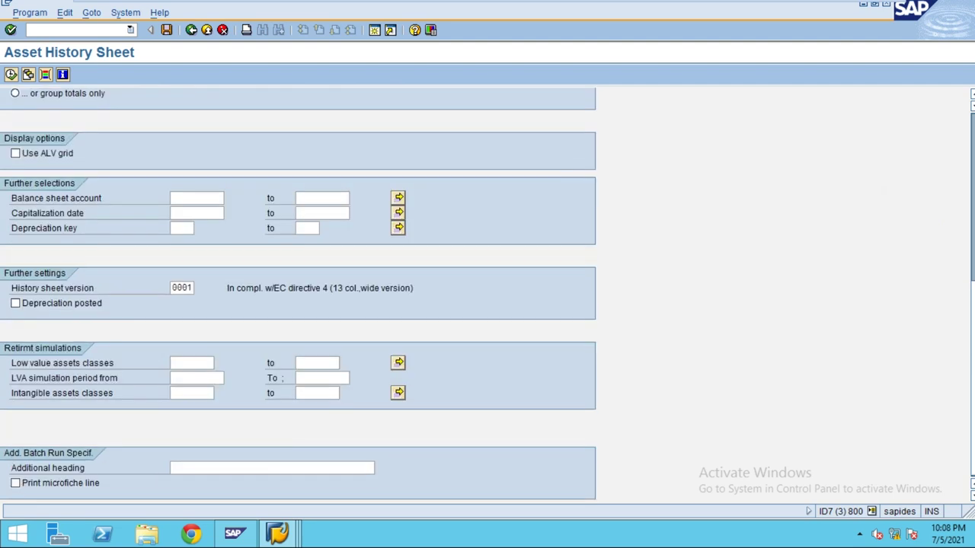
{"action": "left_click", "coordinate": [56, 304]}
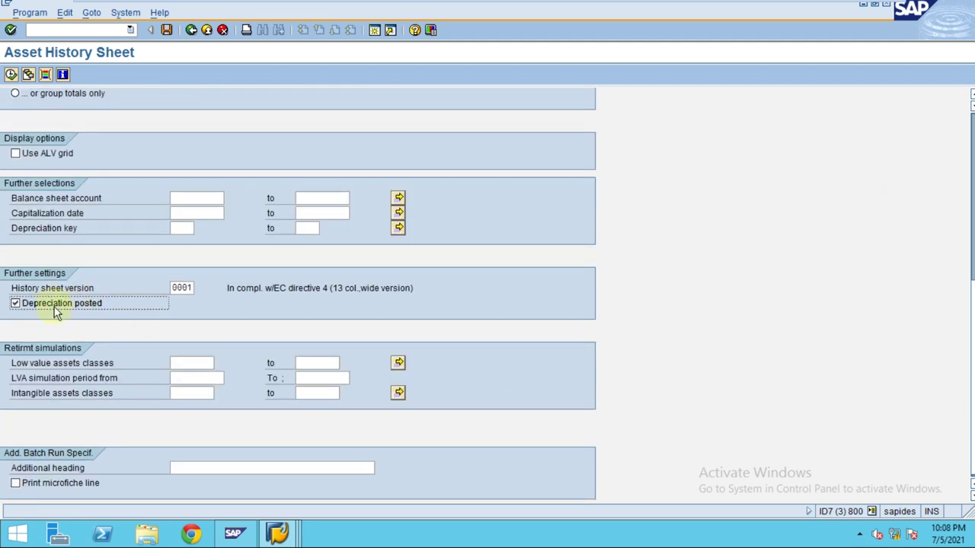
Show the transaction code in the status bar, and execute the Asset History Sheet to review the listed assets.
{"action": "left_click", "coordinate": [871, 511]}
{"action": "left_click", "coordinate": [923, 454]}
{"action": "left_click", "coordinate": [11, 75]}
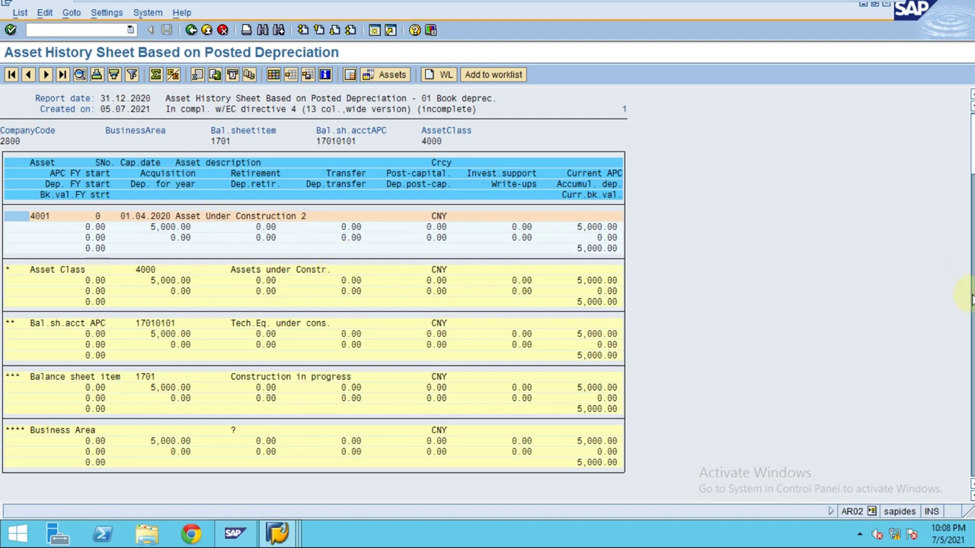
{"action": "scroll", "coordinate": [971, 305], "scroll_direction": "down", "scroll_amount": 15}
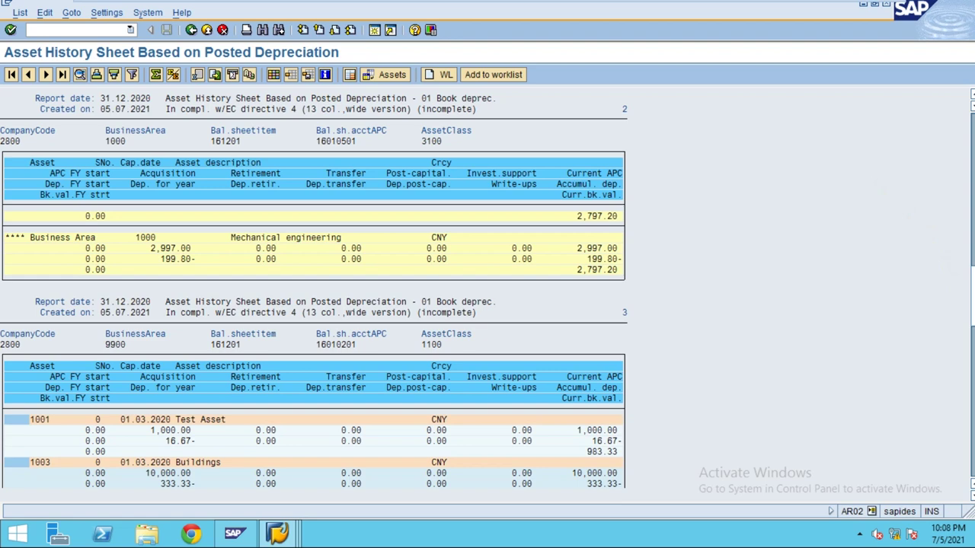
Return to the report selections, enable Use ALV grid and execute the Asset History Sheet again.
{"action": "left_click", "coordinate": [191, 29]}
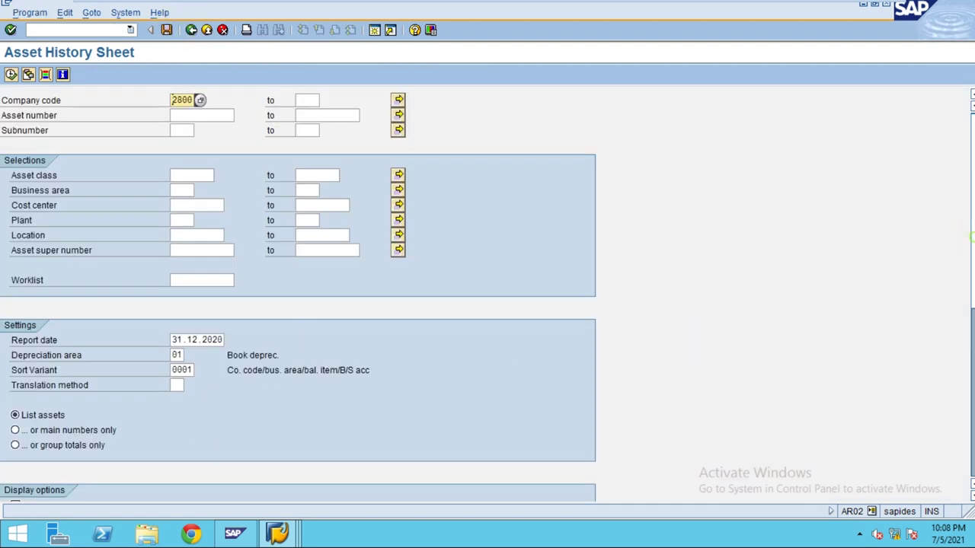
{"action": "left_click_drag", "start_coordinate": [971, 237], "coordinate": [972, 432]}
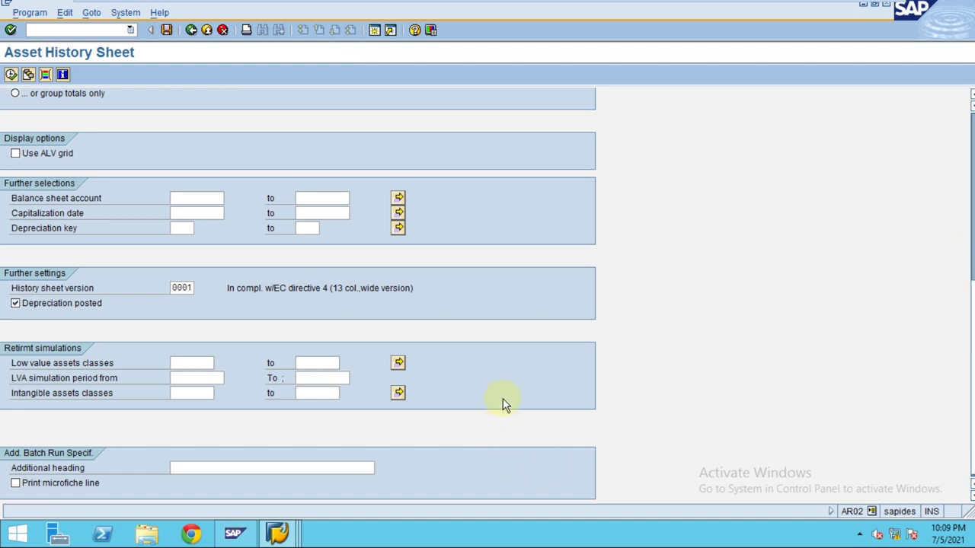
{"action": "left_click", "coordinate": [25, 156]}
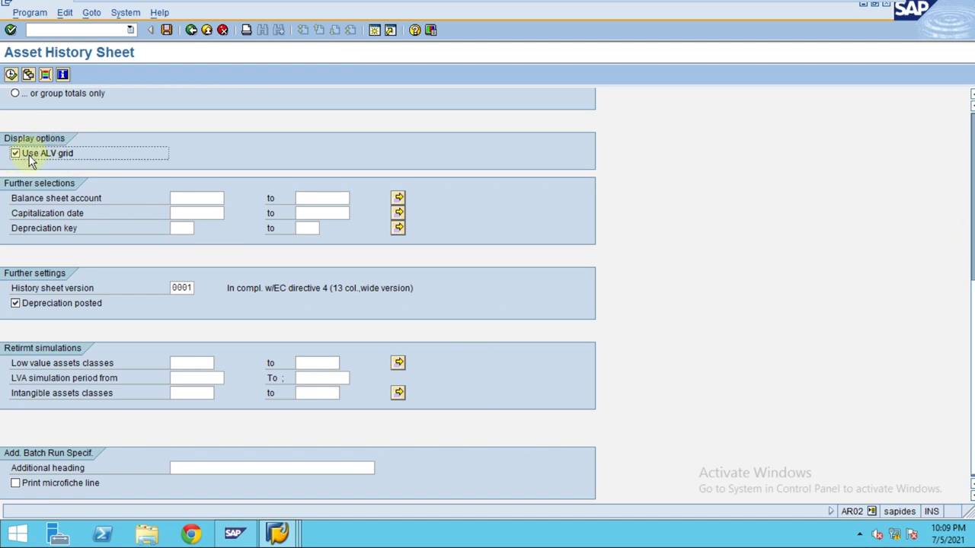
{"action": "left_click", "coordinate": [10, 74]}
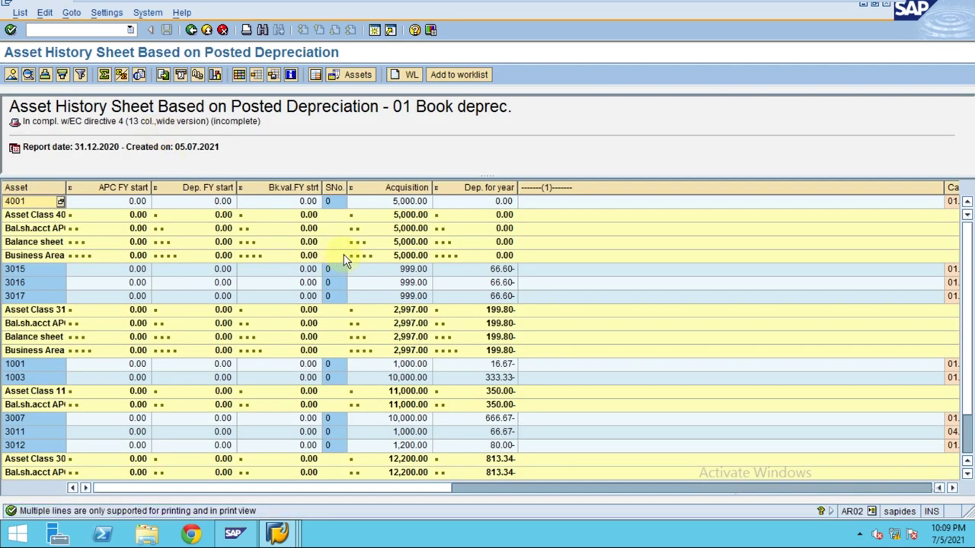
Change the report layout's display settings to use optimum column width.
{"action": "scroll", "coordinate": [345, 259], "scroll_direction": "down", "scroll_amount": 2}
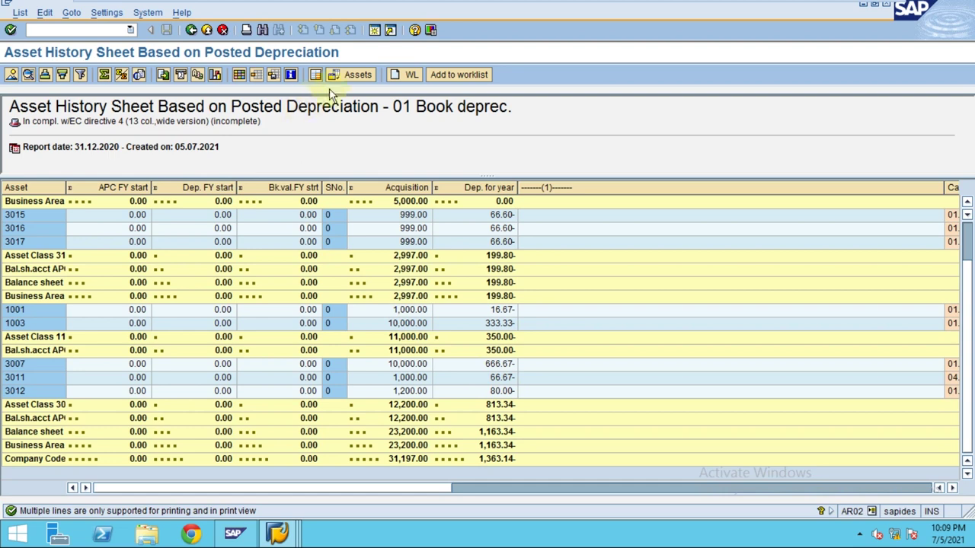
{"action": "left_click", "coordinate": [256, 74]}
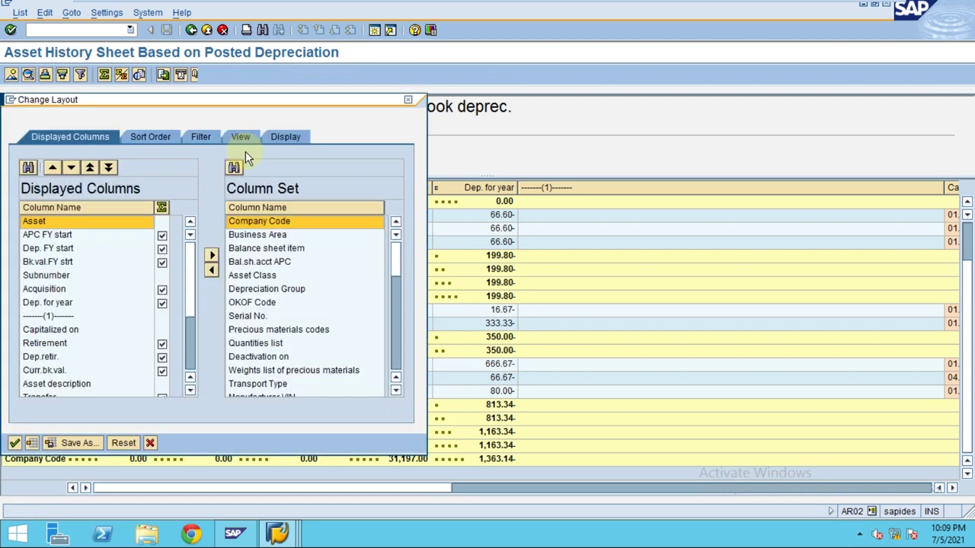
{"action": "left_click", "coordinate": [283, 137]}
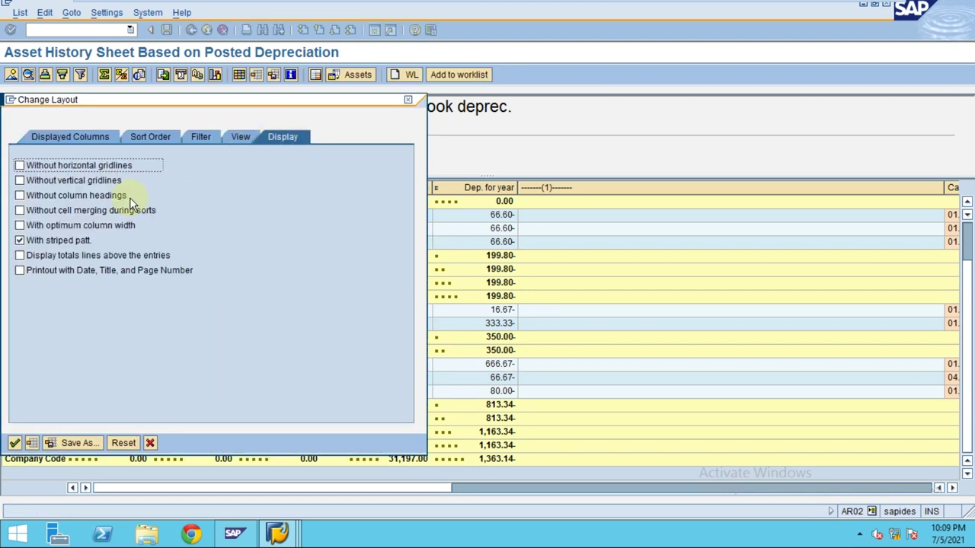
{"action": "left_click", "coordinate": [95, 226]}
{"action": "left_click", "coordinate": [14, 443]}
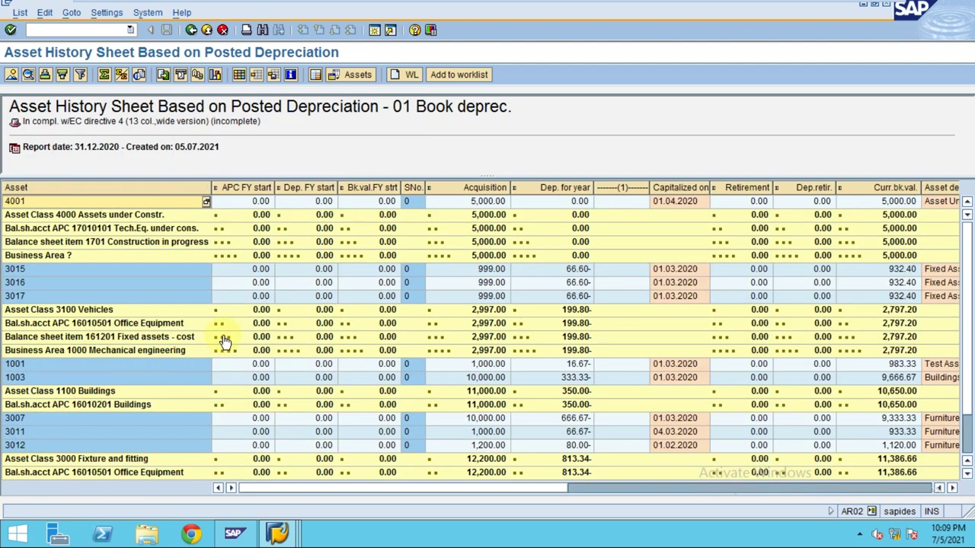
Review the asset values across the report, checking the Current APC and Accumul. dep. columns and the row of asset 4001.
{"action": "scroll", "coordinate": [431, 272], "scroll_direction": "down", "scroll_amount": 2}
{"action": "scroll", "coordinate": [509, 303], "scroll_direction": "up", "scroll_amount": 2}
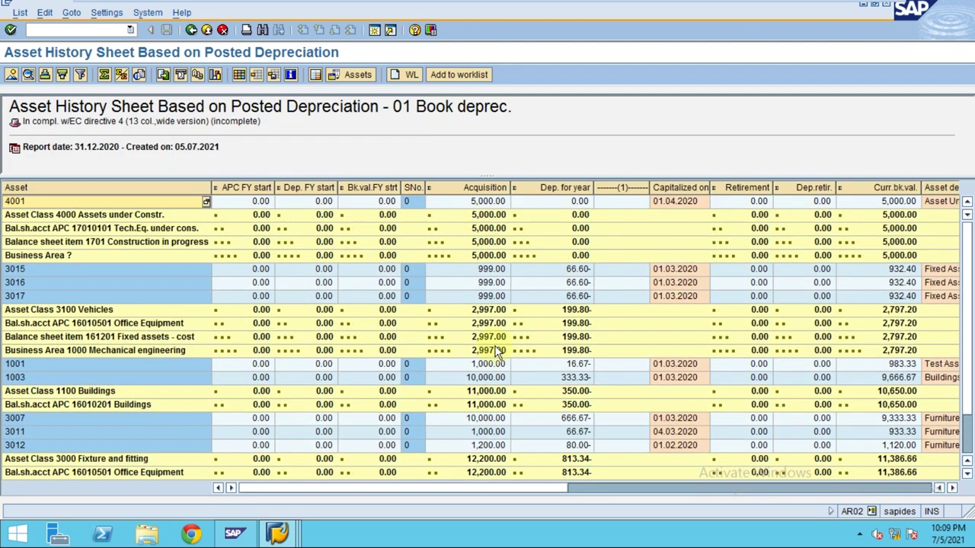
{"action": "left_click", "coordinate": [628, 489]}
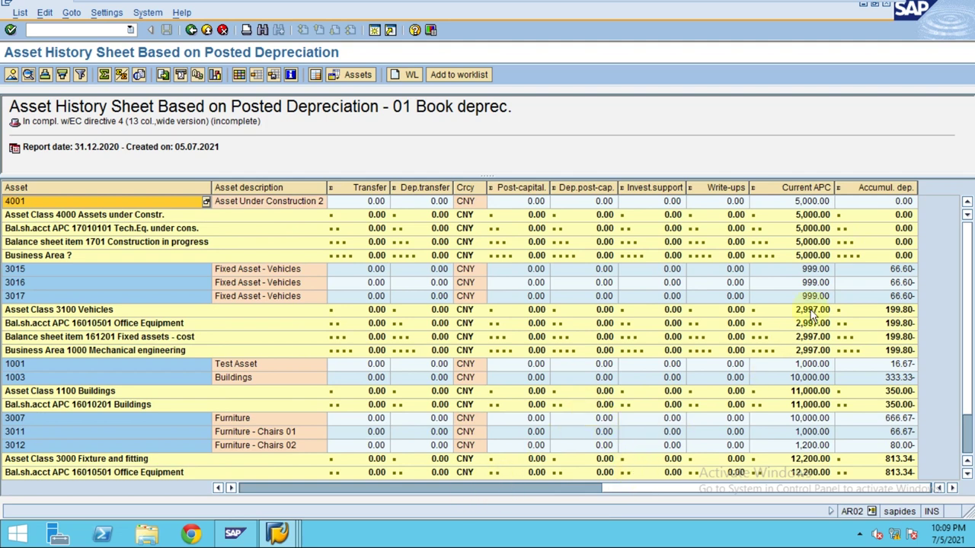
{"action": "left_click", "coordinate": [794, 190]}
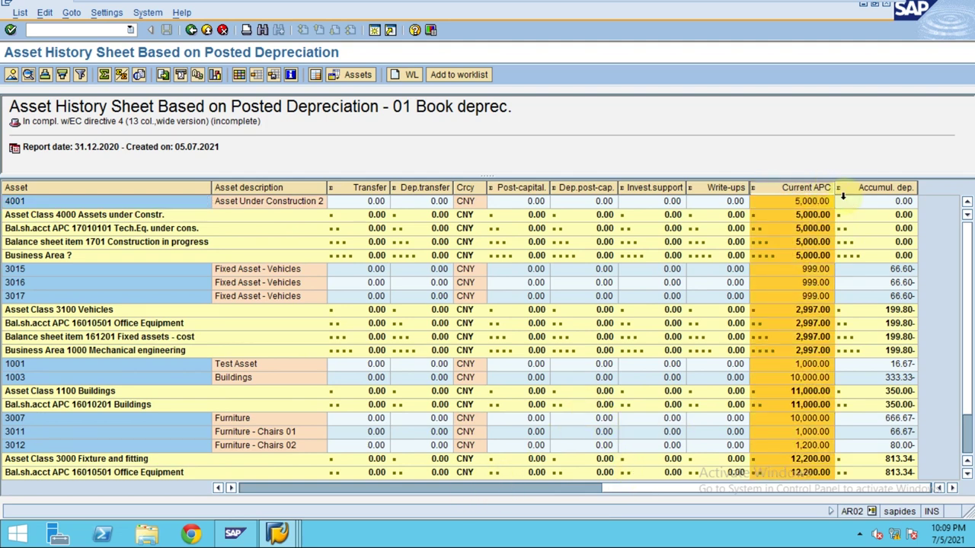
{"action": "left_click", "coordinate": [878, 192]}
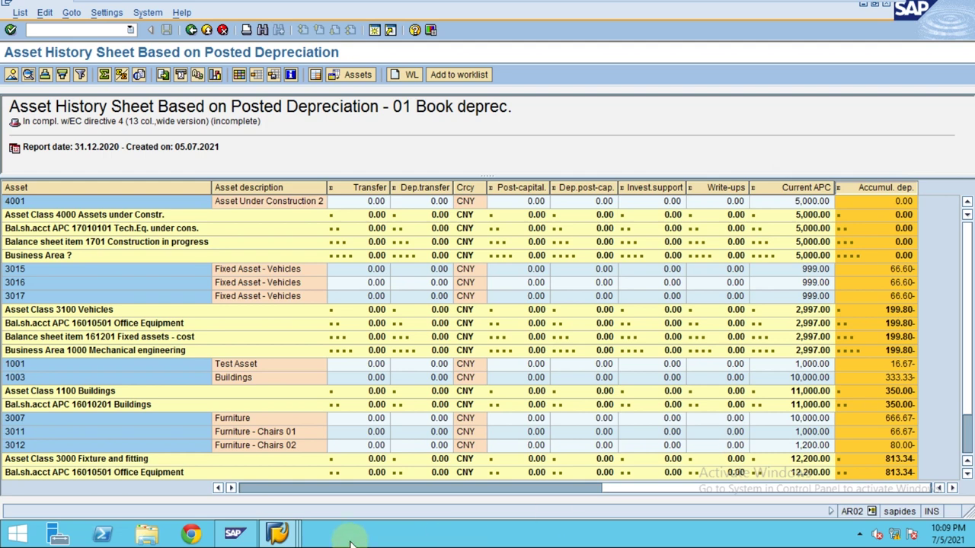
{"action": "left_click", "coordinate": [303, 492]}
{"action": "left_click", "coordinate": [265, 491]}
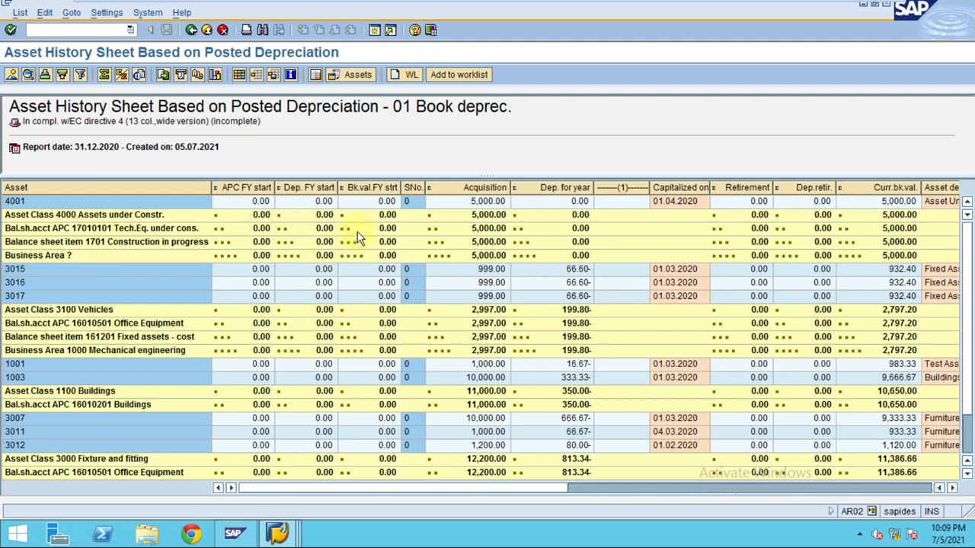
{"action": "left_click", "coordinate": [177, 201]}
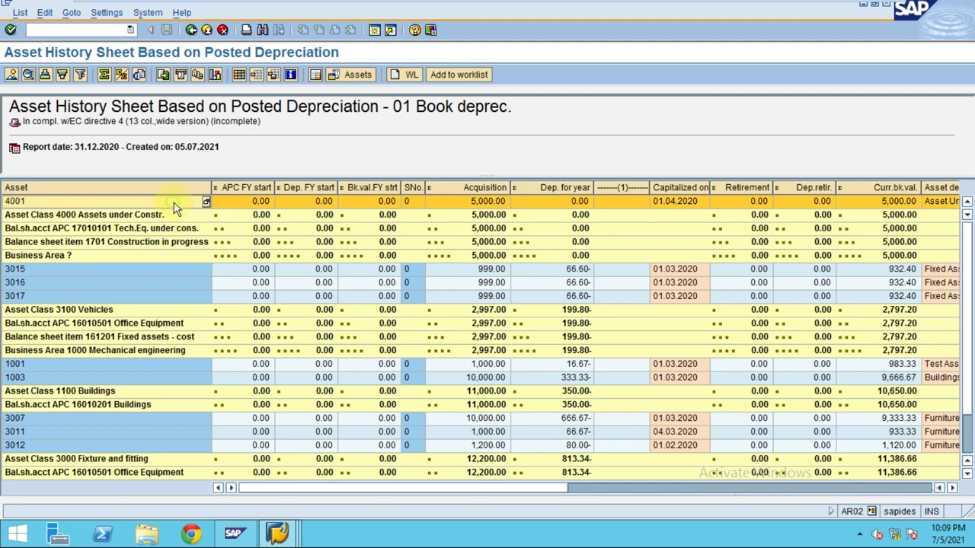
{"action": "left_click", "coordinate": [600, 489]}
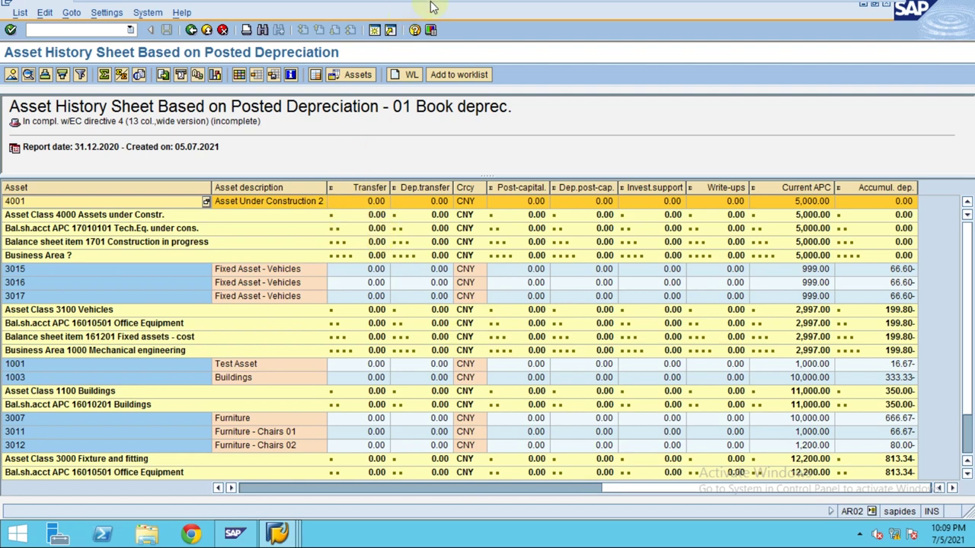
{"action": "mouse_move", "coordinate": [457, 6]}
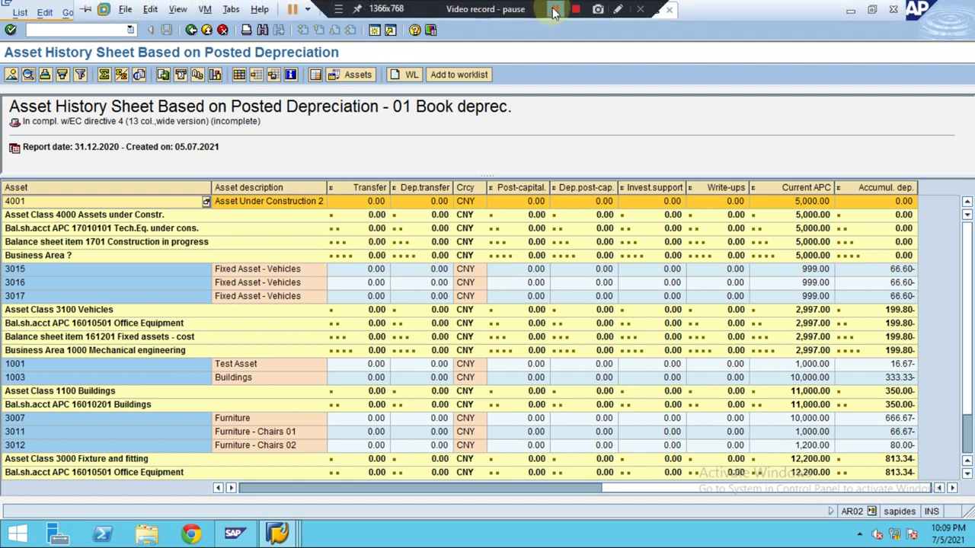